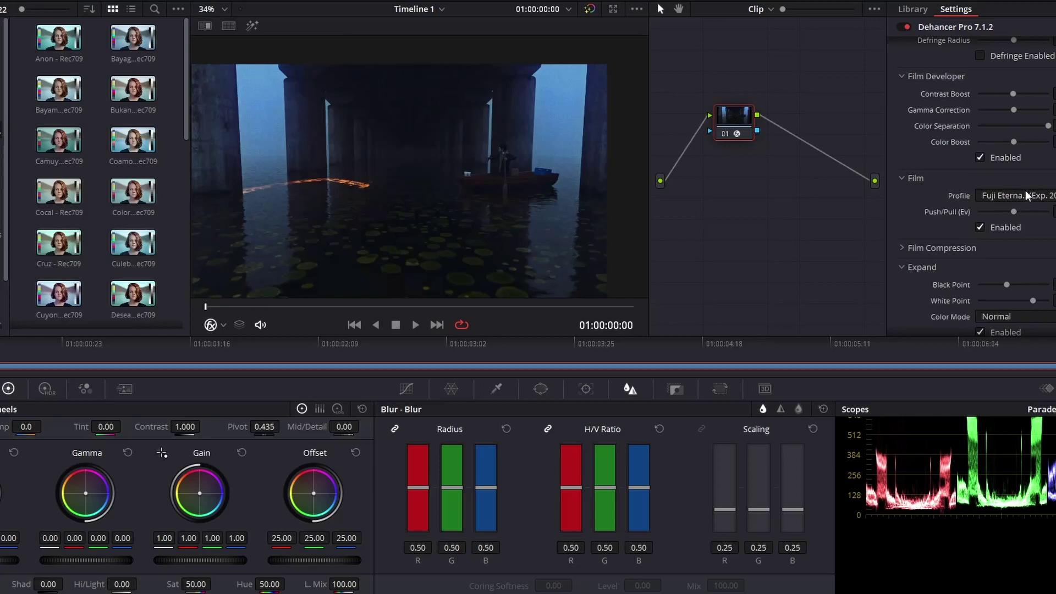
pyautogui.click(1018, 195)
# Try the Fuji Eterna film stock, then set the Film Profile to Agfa Agfacolor 100
pyautogui.click(1010, 217)
pyautogui.click(1006, 195)
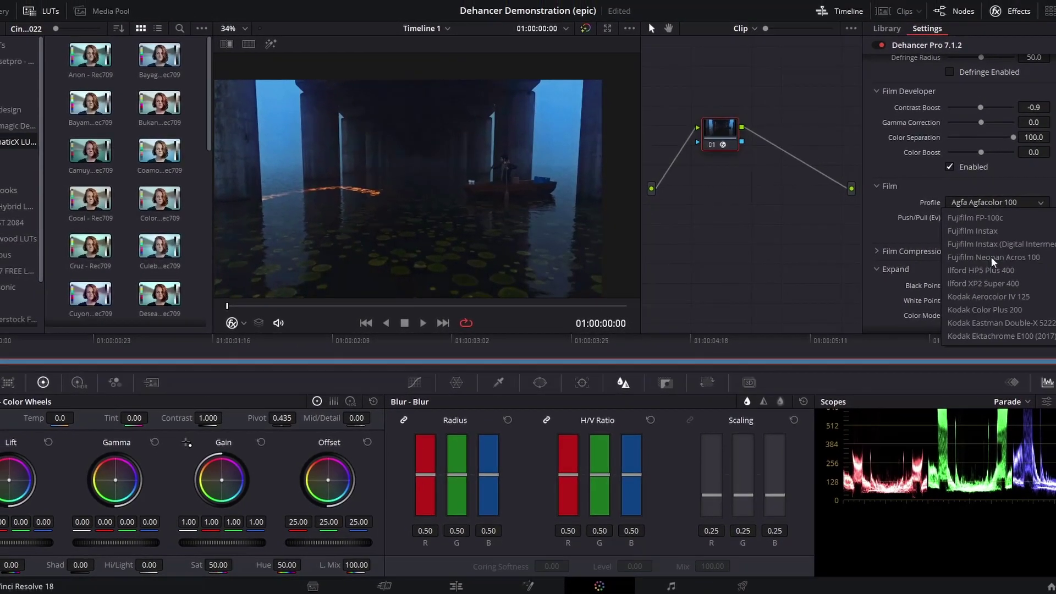
pyautogui.scroll(-3, 991, 256)
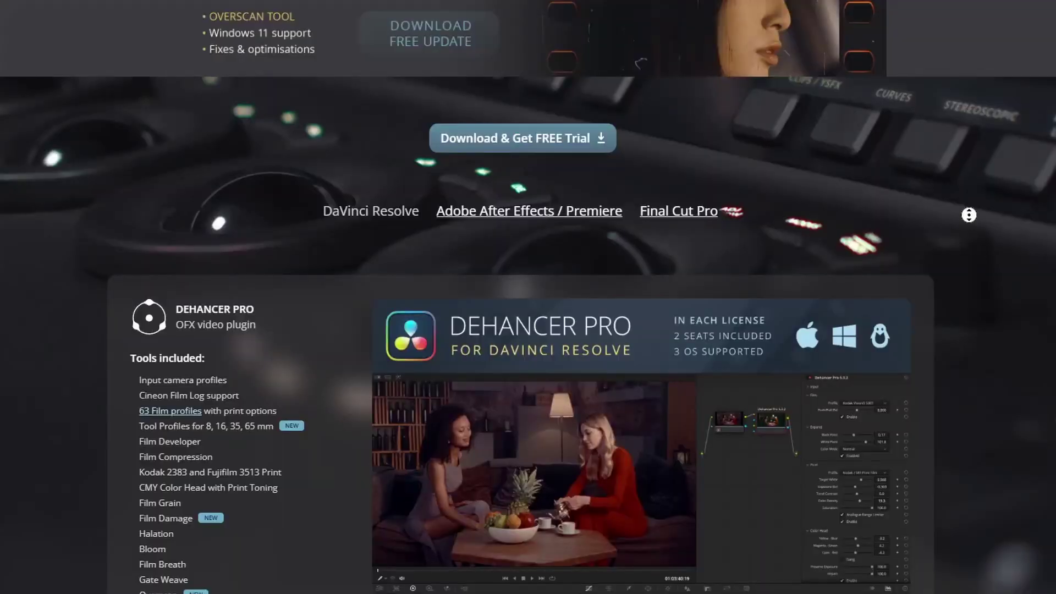
# Scroll the Dehancer Pro product page down to the Tools included list and pricing card
pyautogui.scroll(-2, 969, 214)
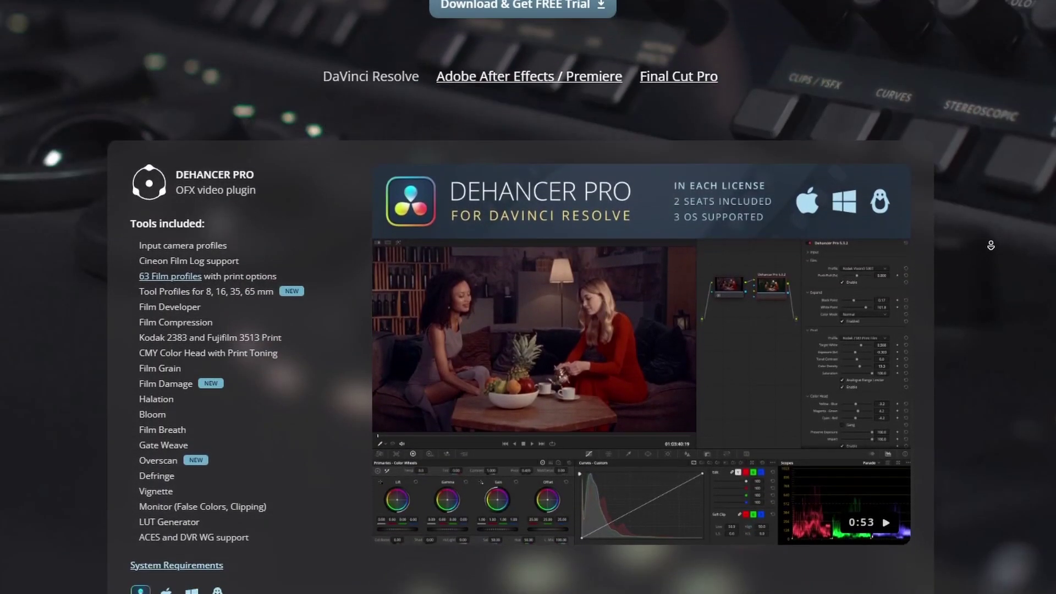
pyautogui.scroll(-4, 991, 246)
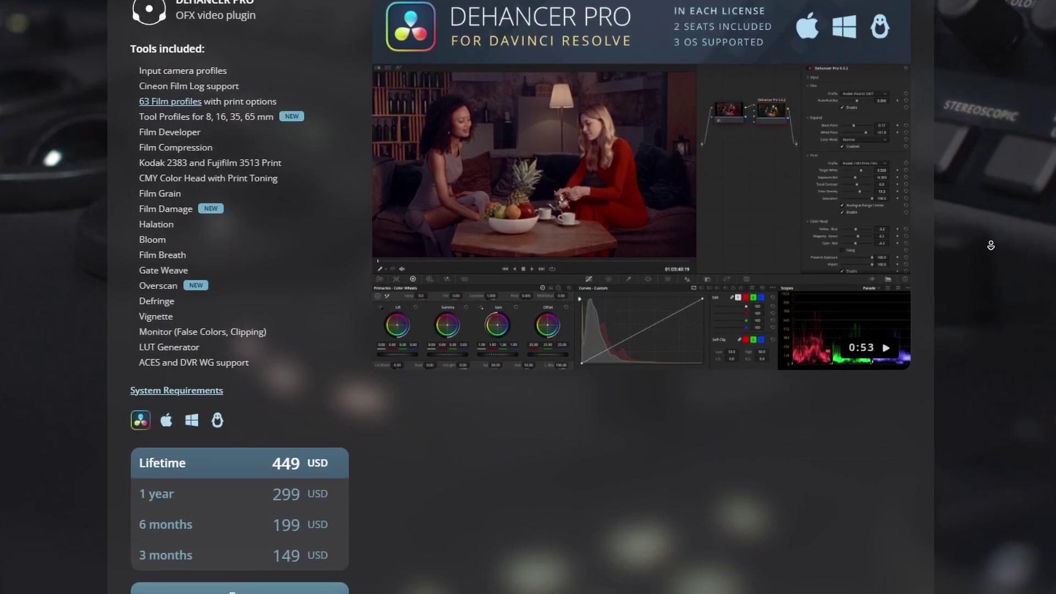
pyautogui.scroll(-4, 991, 245)
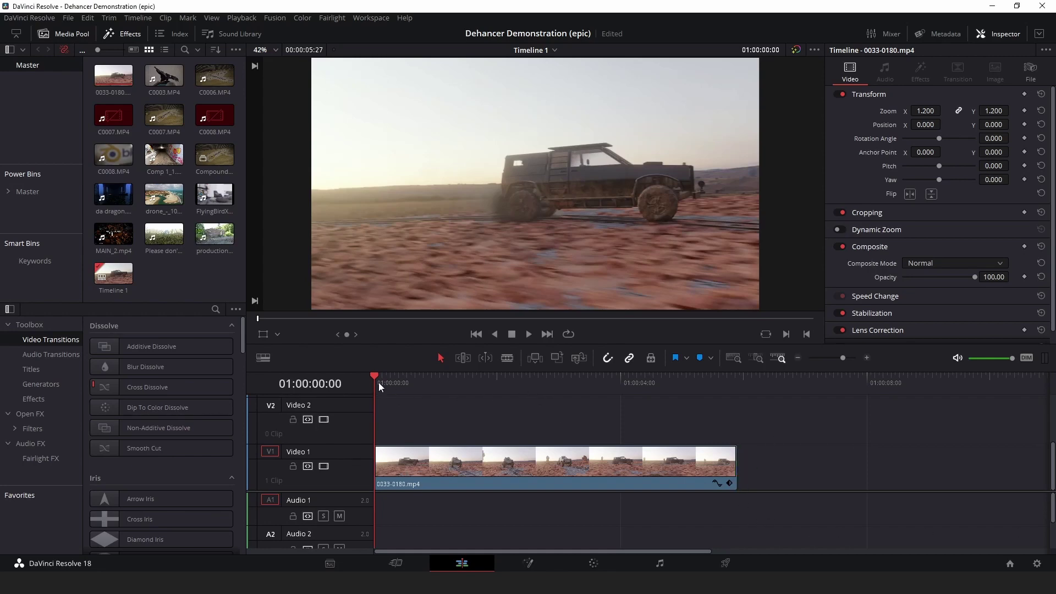
# Scrub the playhead along the timeline ruler through the desert truck clip
pyautogui.moveTo(379, 382); pyautogui.dragTo(403, 362)
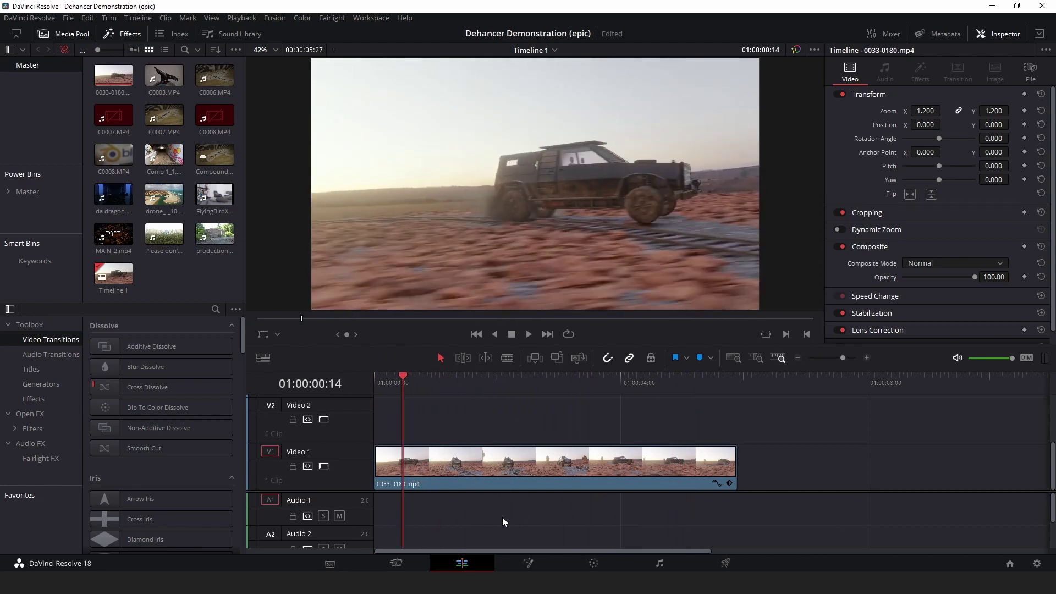
# On the Color page, drag Dehancer Pro from Effects' Film Emulation onto node 01
pyautogui.click(590, 566)
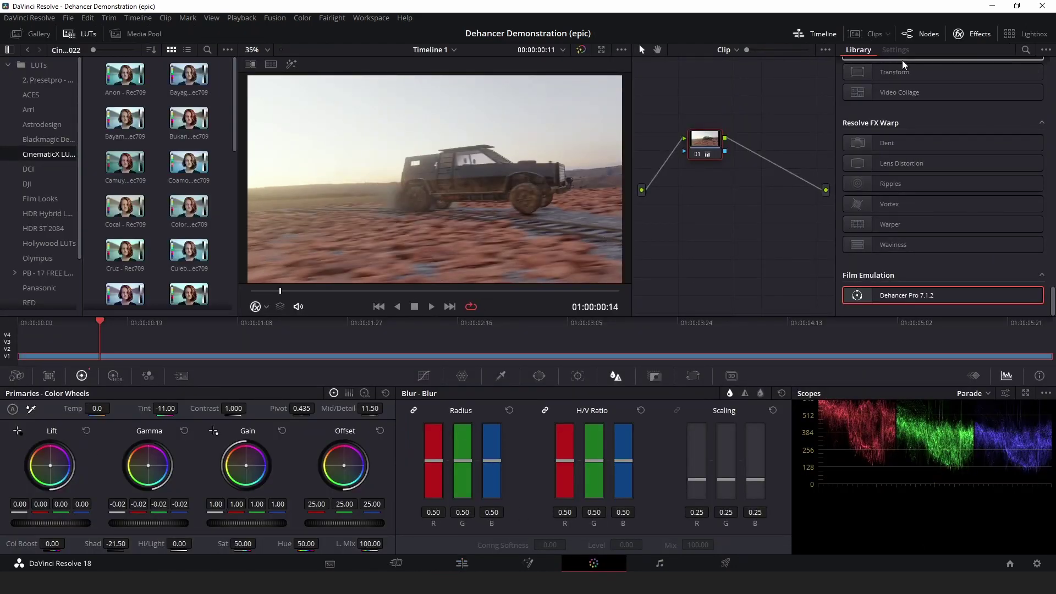
pyautogui.click(968, 38)
pyautogui.click(968, 37)
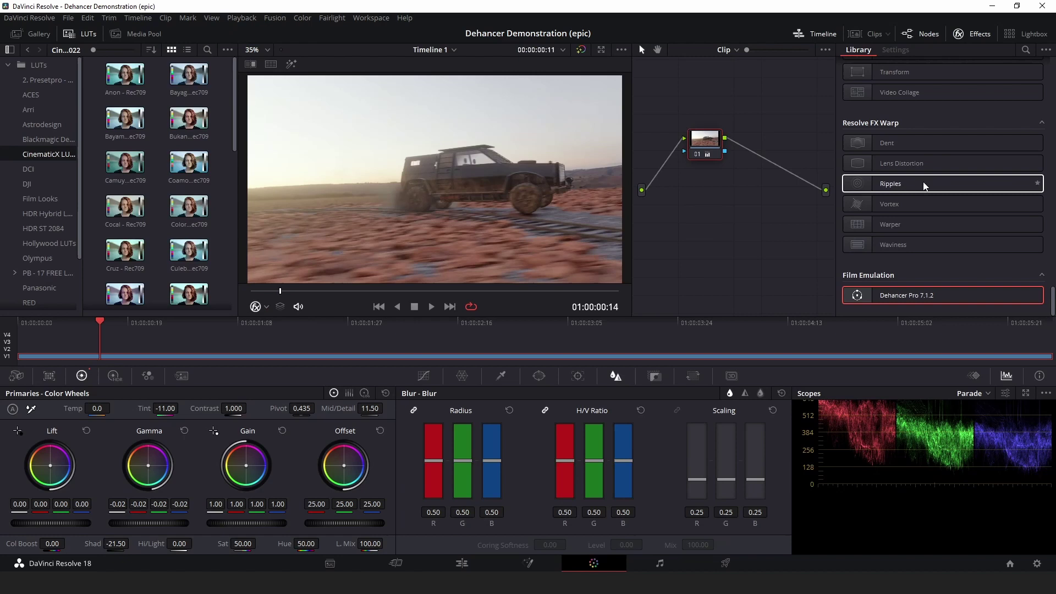
pyautogui.scroll(2, 926, 186)
pyautogui.scroll(-2, 928, 205)
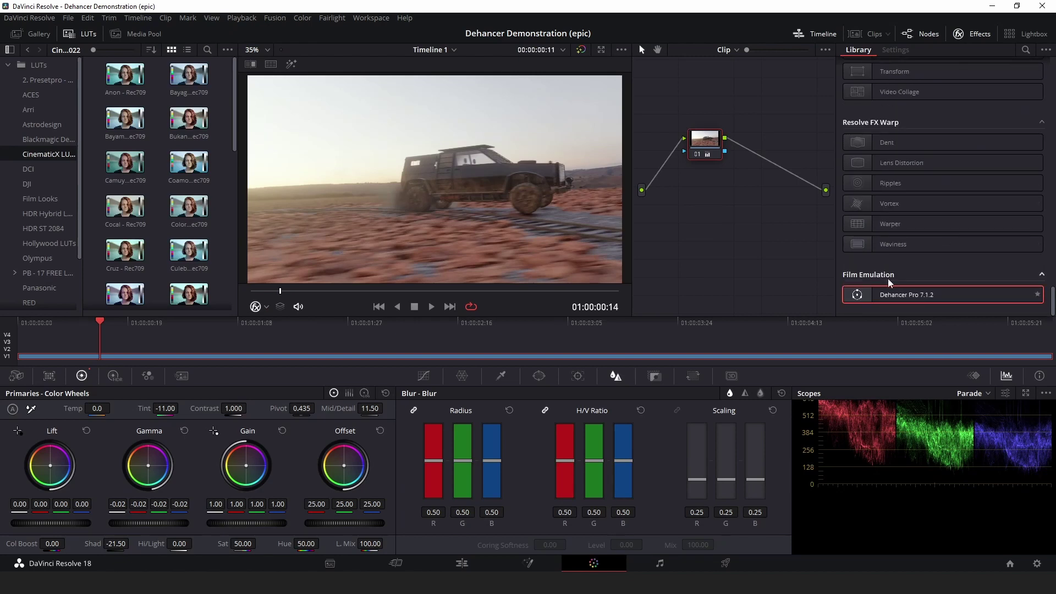
pyautogui.moveTo(900, 298); pyautogui.dragTo(705, 145)
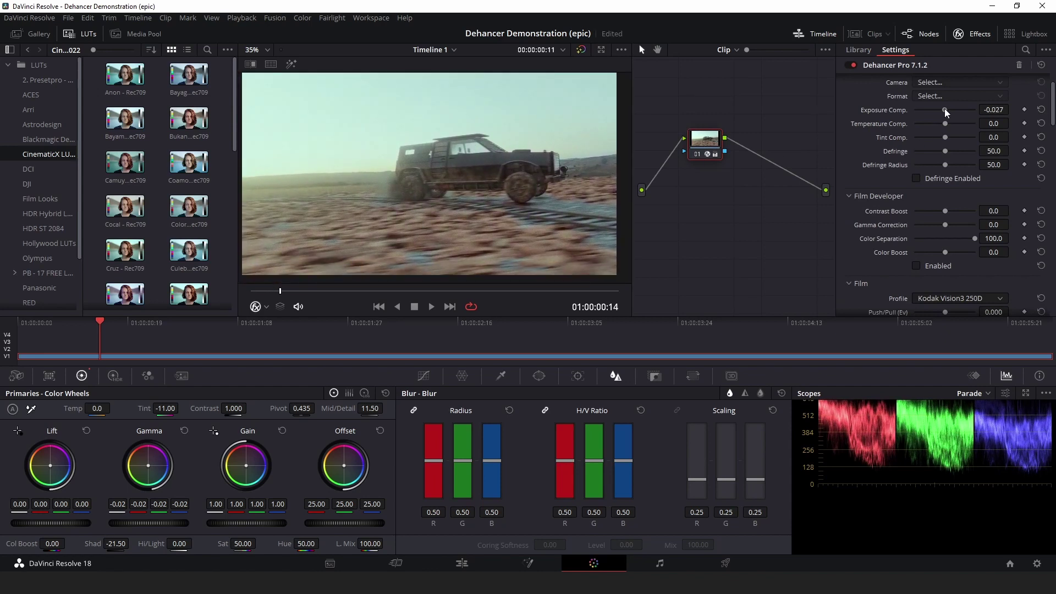
# Set Temperature Comp. to -19.3 and enable Film Developer with Contrast Boost 22.9
pyautogui.moveTo(944, 126); pyautogui.dragTo(940, 126)
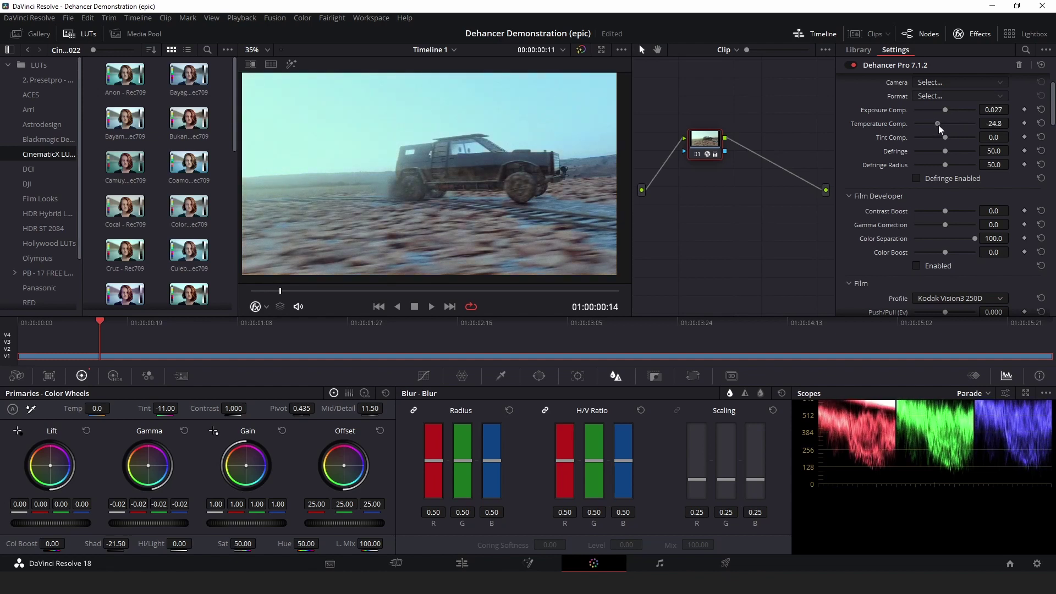
pyautogui.scroll(-1, 928, 194)
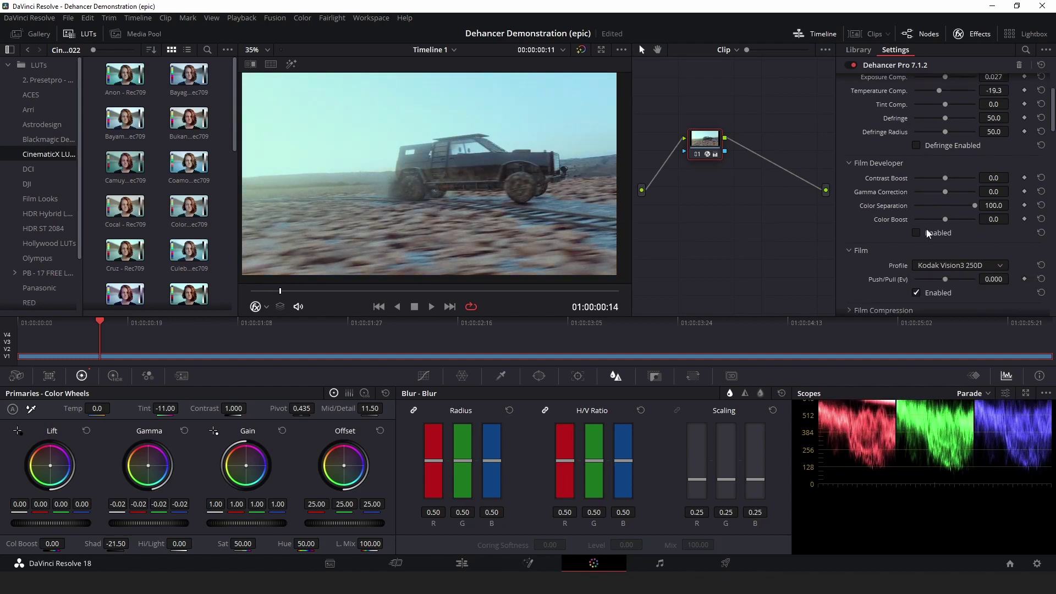
pyautogui.moveTo(946, 184); pyautogui.dragTo(954, 181)
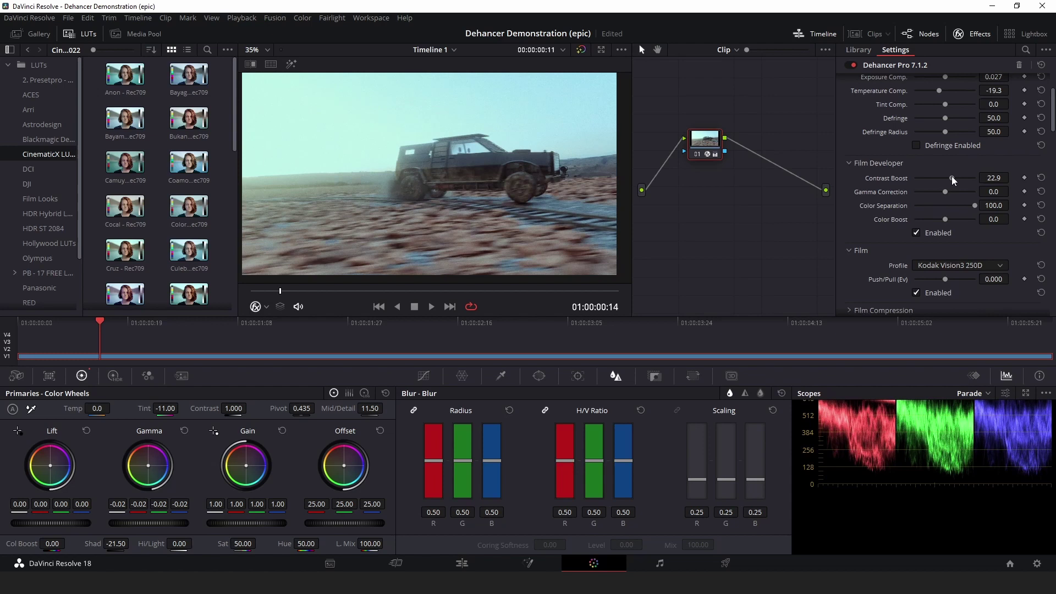
pyautogui.scroll(-3, 947, 206)
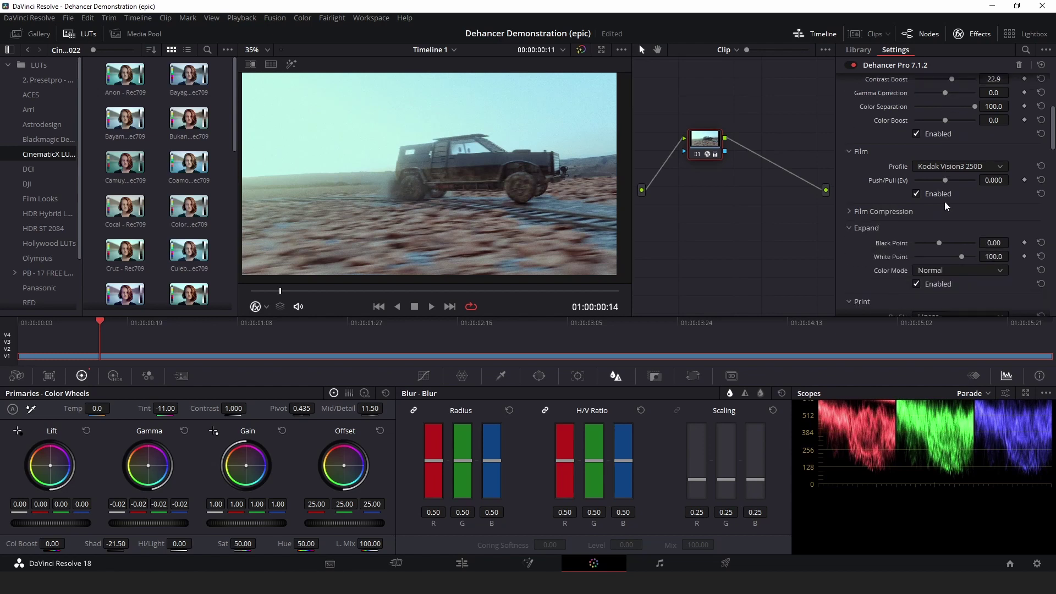
pyautogui.click(945, 167)
pyautogui.click(942, 169)
# Browse the Film Profile list and replace Kodak Vision3 250D with Fujicolor Natura 1600
pyautogui.click(952, 168)
pyautogui.scroll(5, 952, 187)
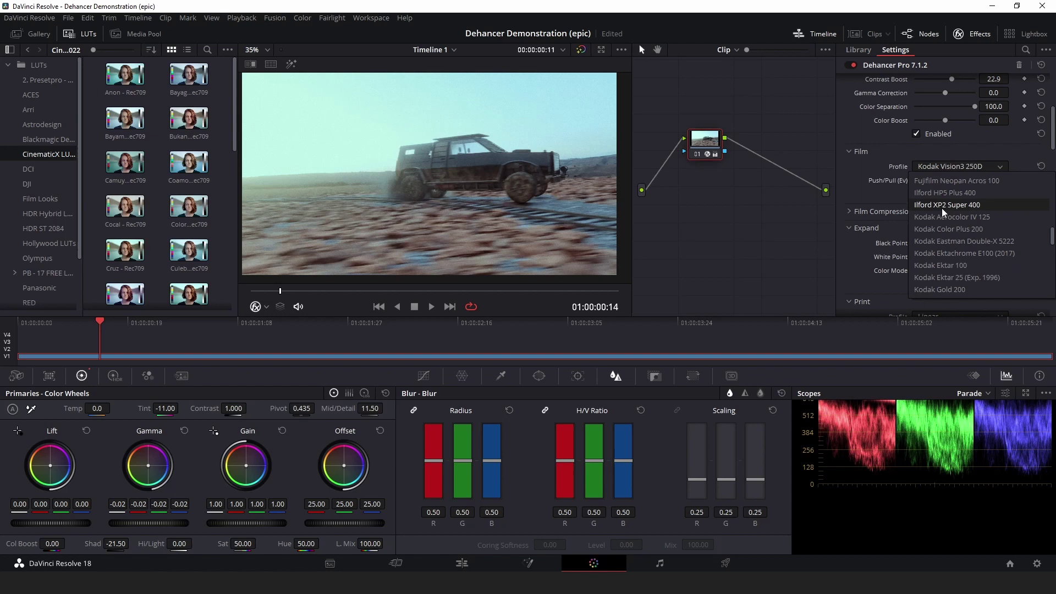
pyautogui.scroll(3, 942, 203)
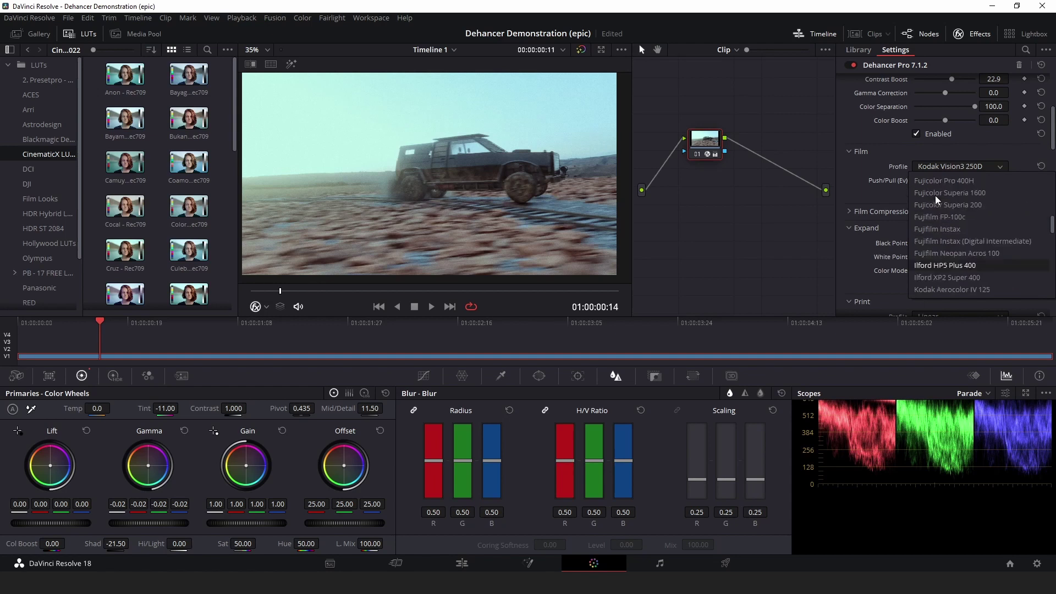
pyautogui.click(902, 202)
pyautogui.click(960, 166)
pyautogui.scroll(-2, 949, 199)
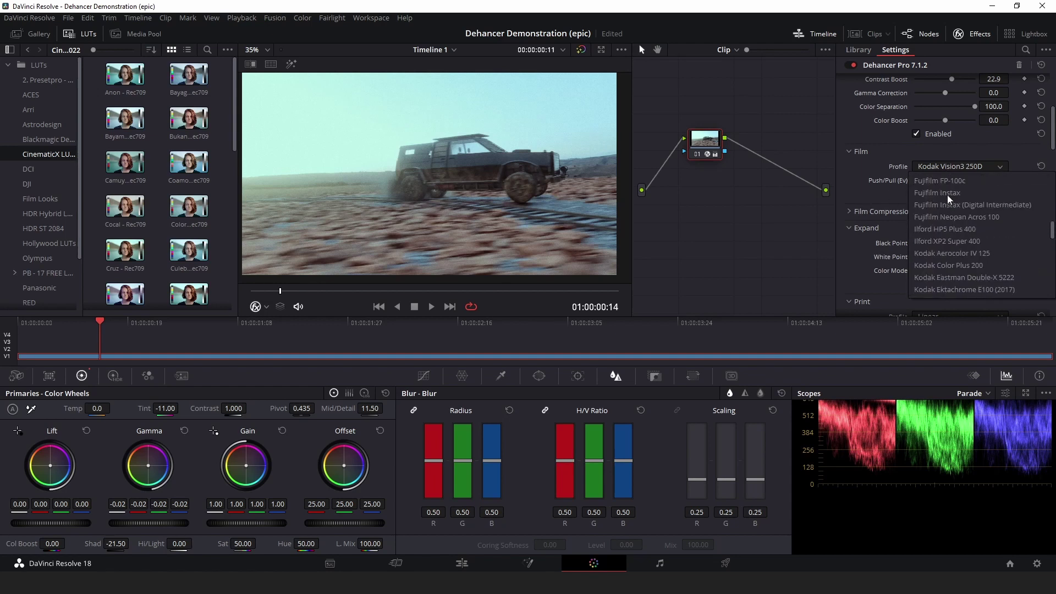
pyautogui.scroll(-4, 948, 200)
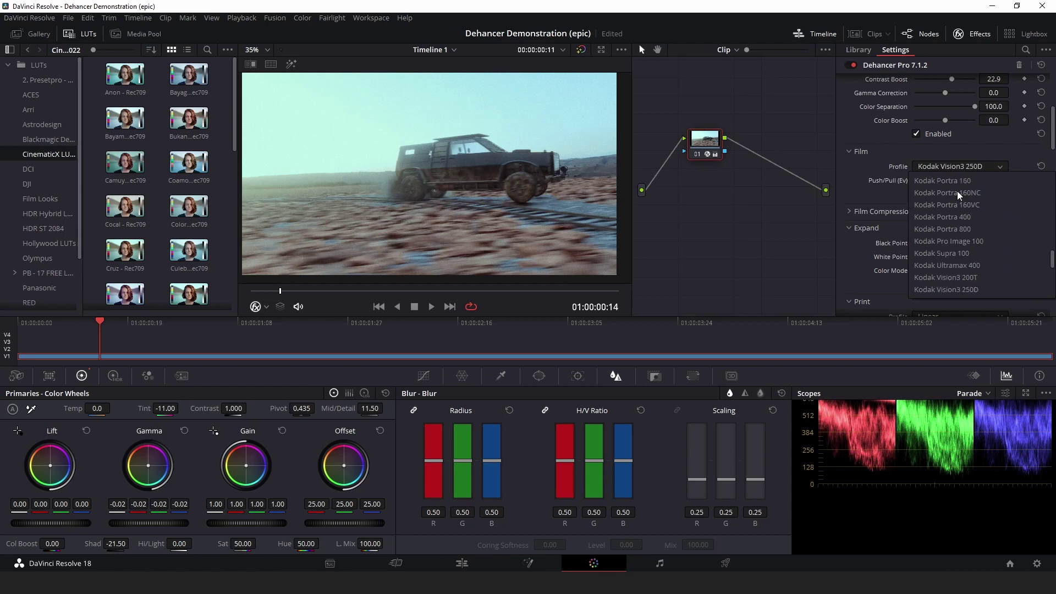
pyautogui.scroll(-3, 949, 204)
pyautogui.scroll(5, 963, 205)
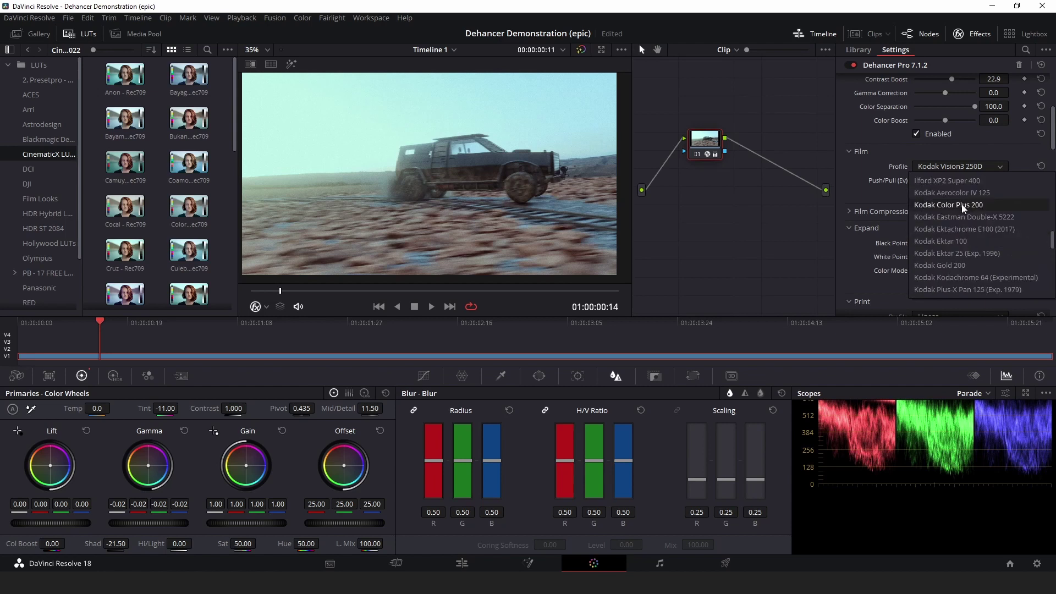
pyautogui.scroll(3, 969, 210)
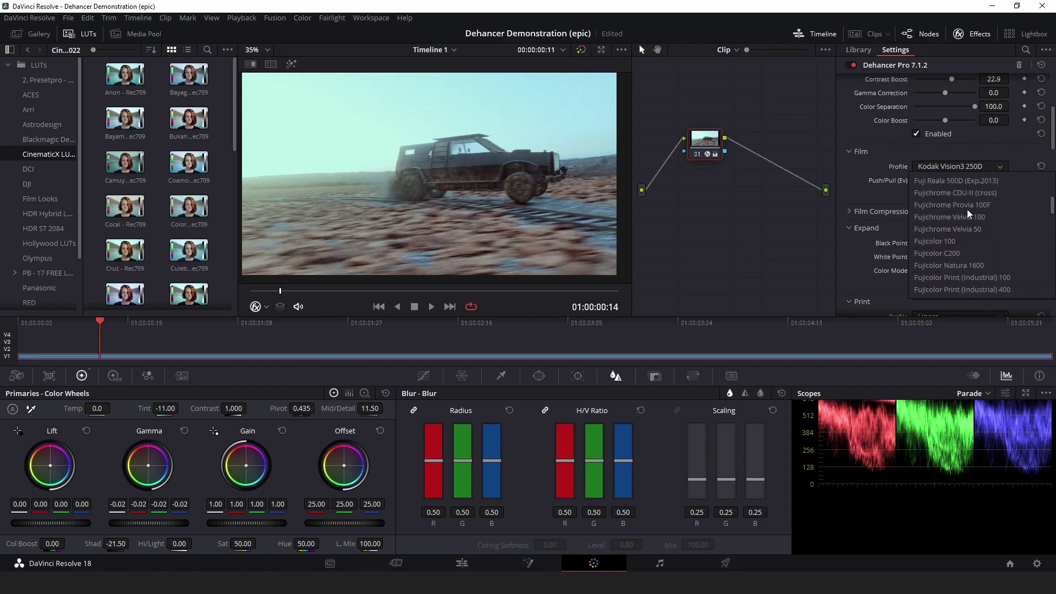
pyautogui.scroll(4, 969, 214)
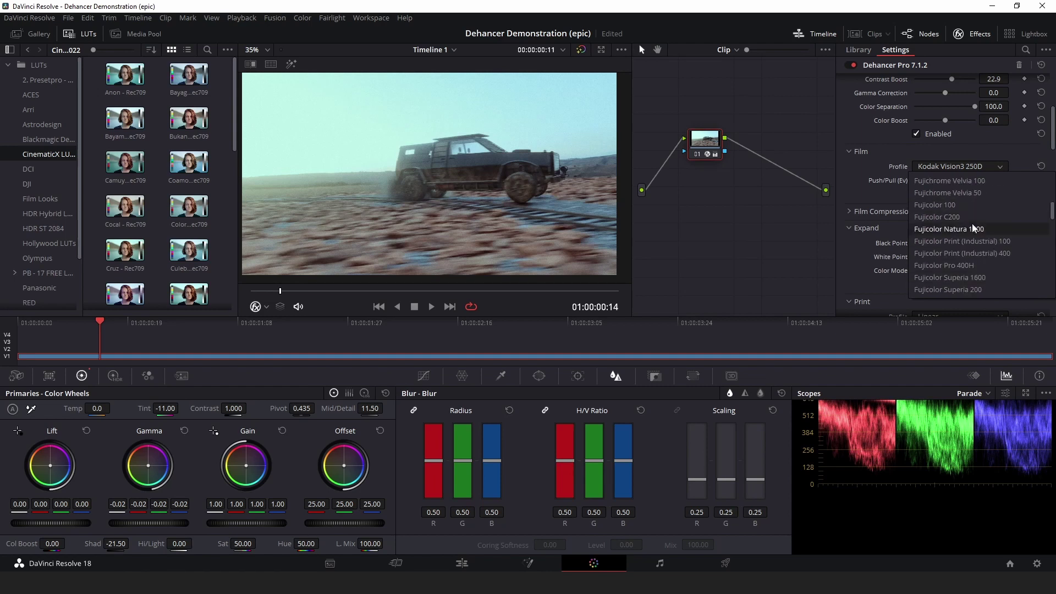
pyautogui.click(974, 229)
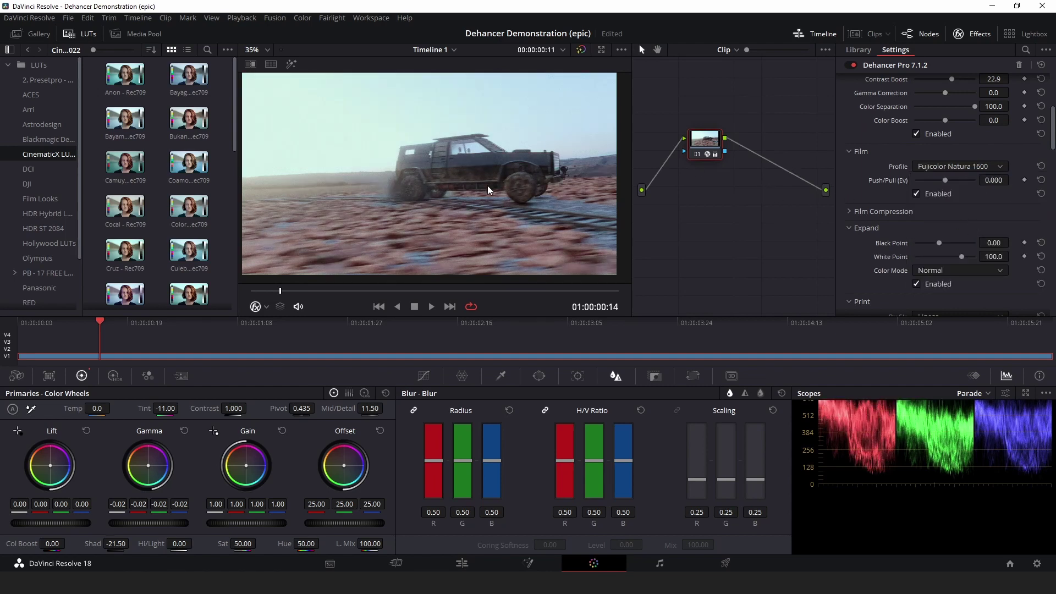
pyautogui.scroll(3, 875, 175)
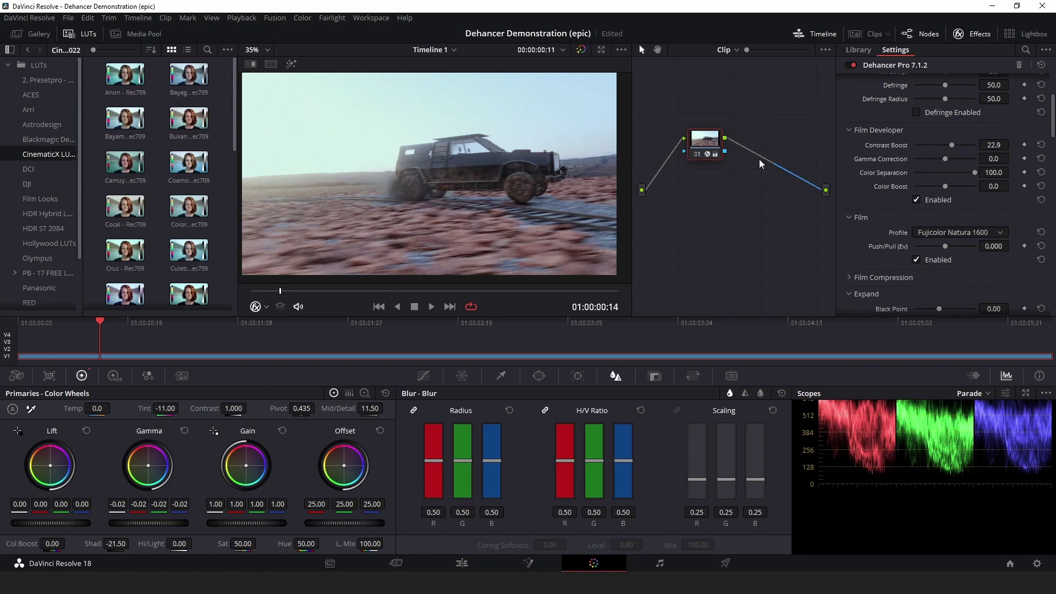
# Set Tint Comp. to -24.8 and enable Film Compression at Impact 60, Tonal Range 30
pyautogui.scroll(4, 959, 153)
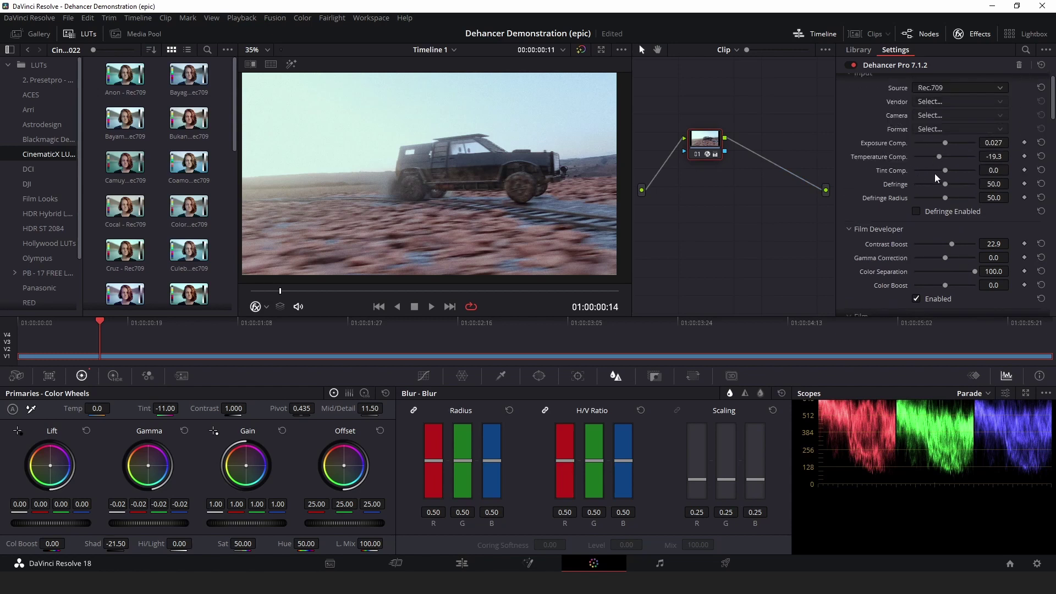
pyautogui.moveTo(946, 175); pyautogui.dragTo(938, 174)
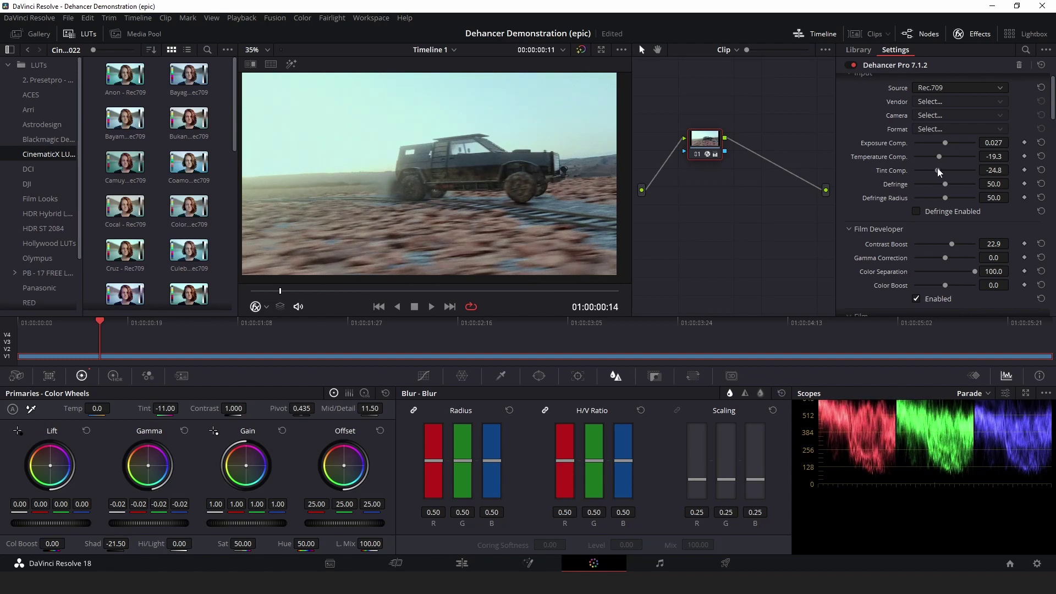
pyautogui.scroll(-7, 1052, 214)
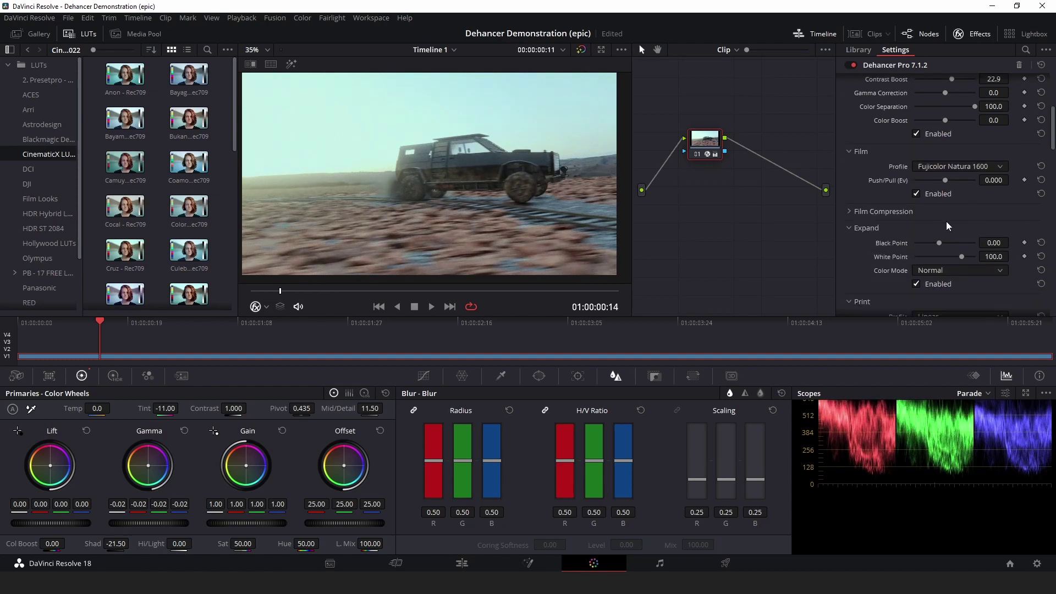
pyautogui.click(887, 212)
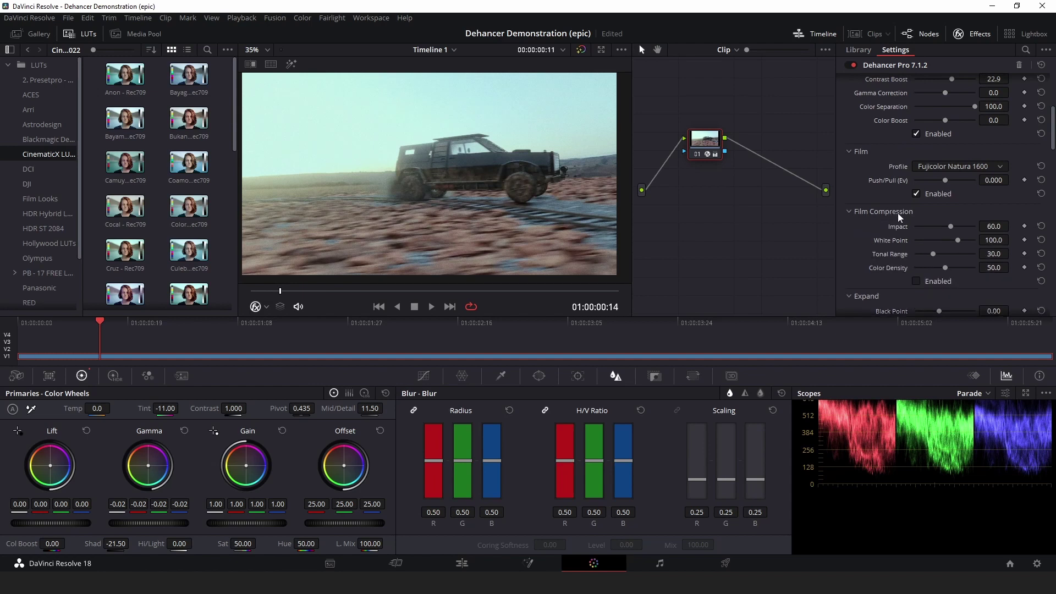
pyautogui.click(928, 282)
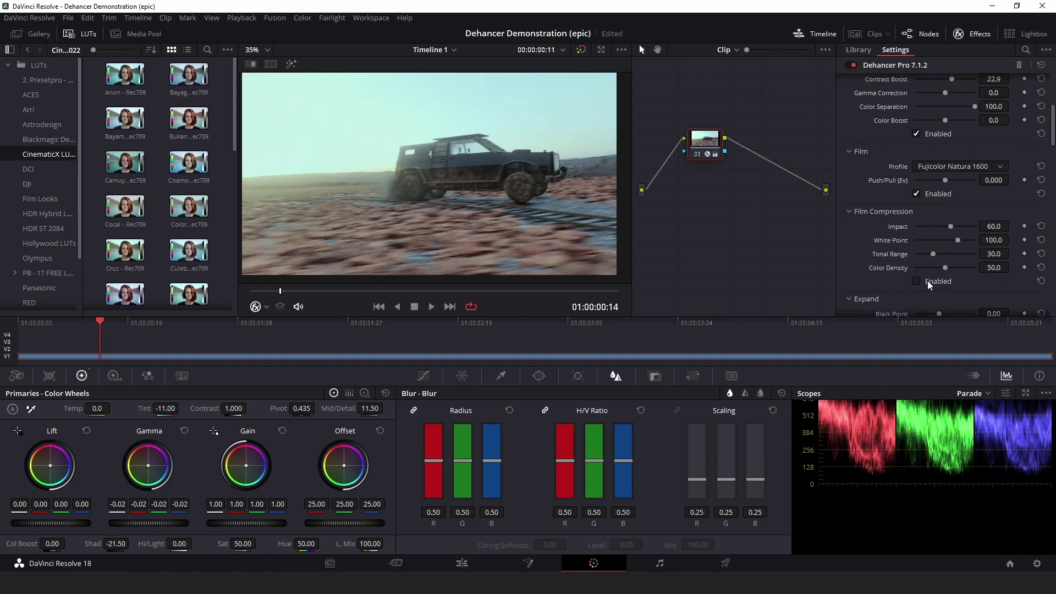
pyautogui.scroll(-3, 888, 240)
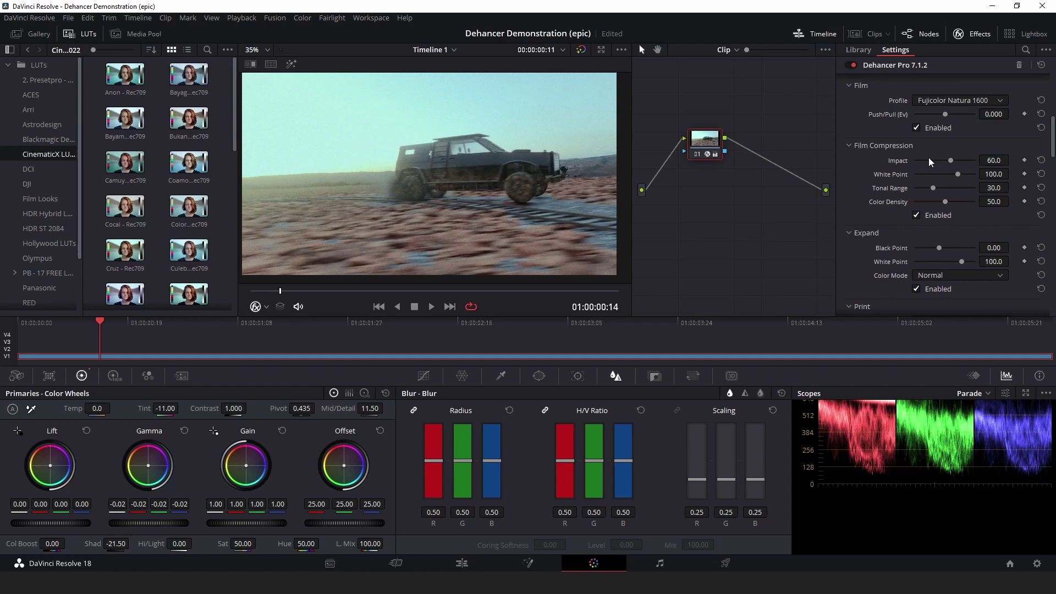
pyautogui.scroll(-1, 926, 192)
pyautogui.scroll(-1, 905, 201)
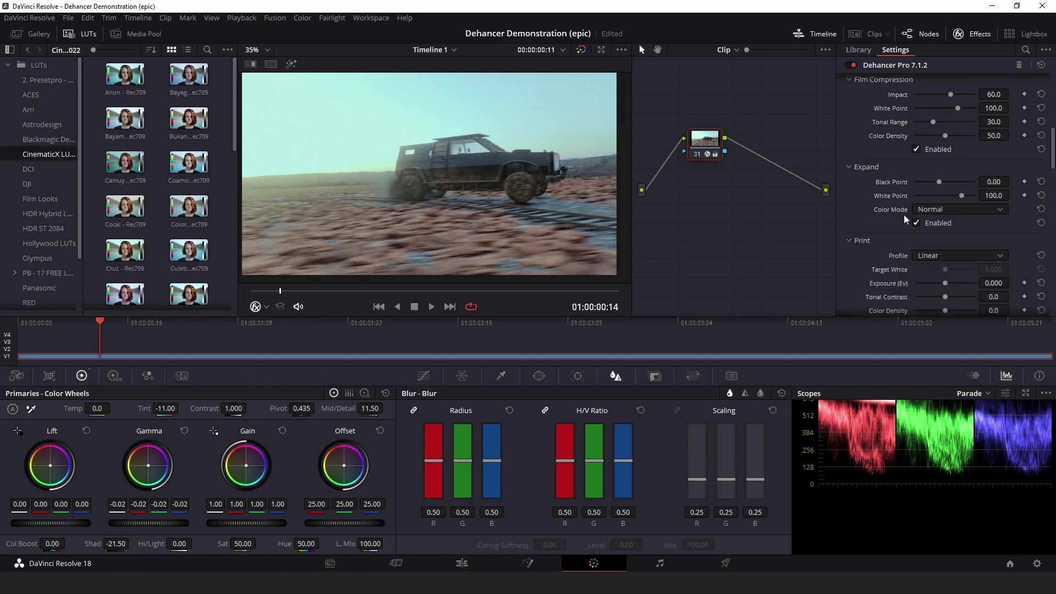
# Raise Expand Black Point to 5.22; set Print Exposure -0.249, Tonal Contrast 1.4, Color Density 43.1
pyautogui.moveTo(939, 187); pyautogui.dragTo(946, 185)
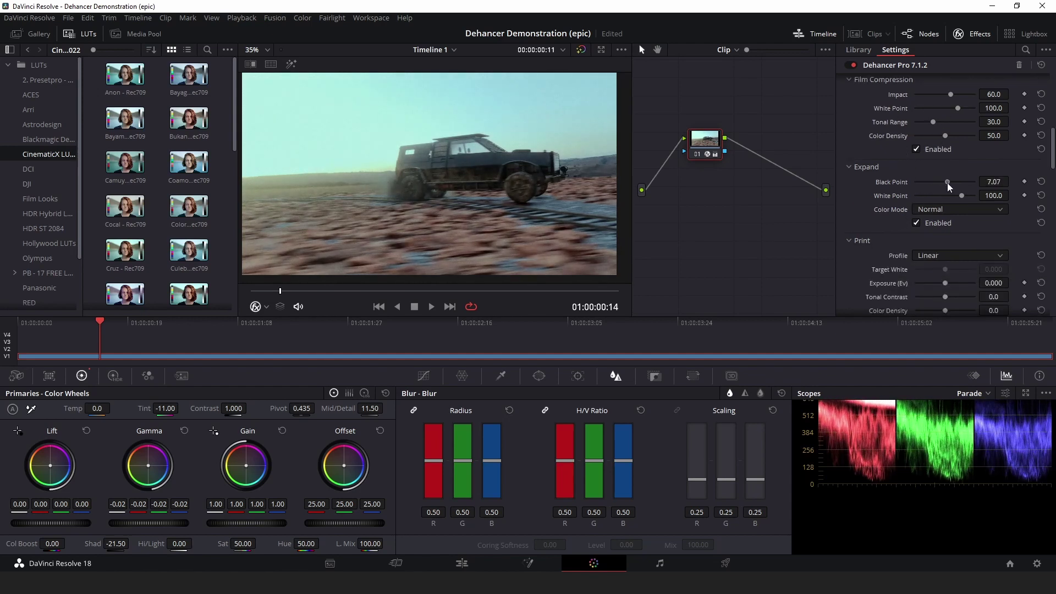
pyautogui.scroll(-2, 947, 189)
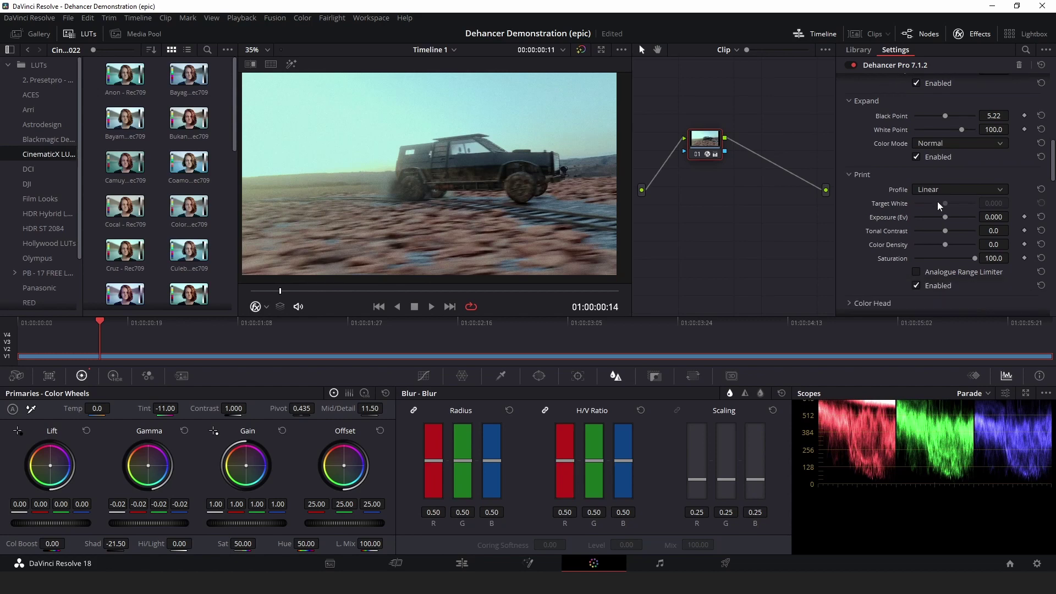
pyautogui.scroll(-2, 949, 263)
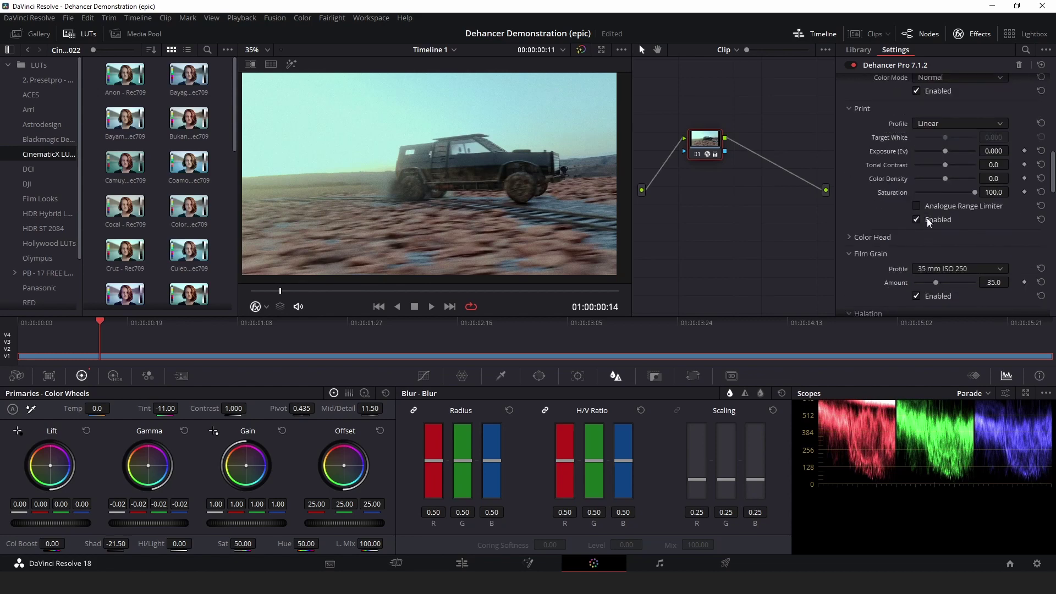
pyautogui.moveTo(944, 152); pyautogui.dragTo(958, 179)
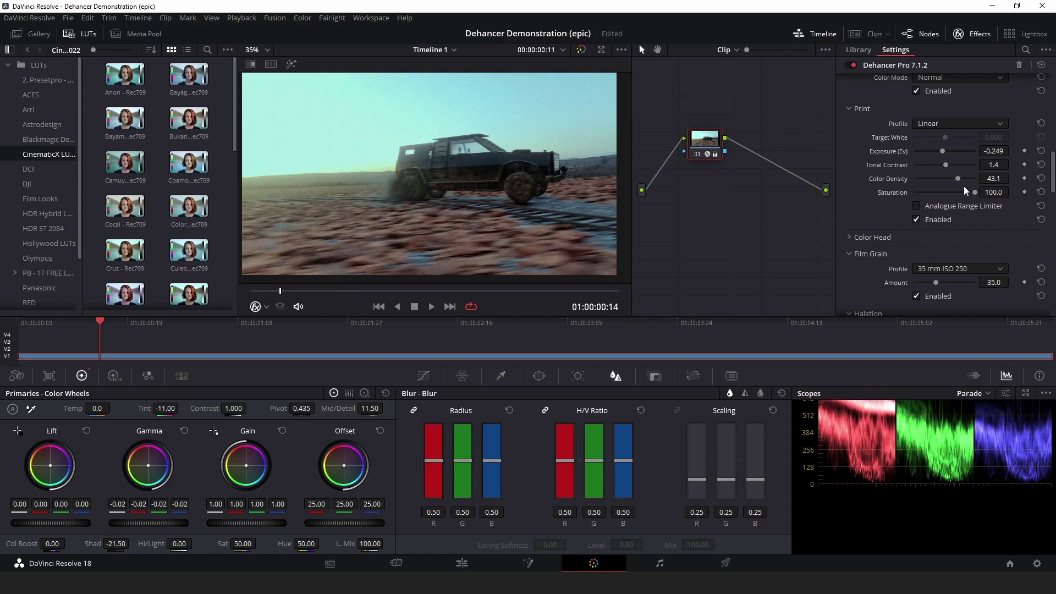
pyautogui.scroll(-3, 915, 215)
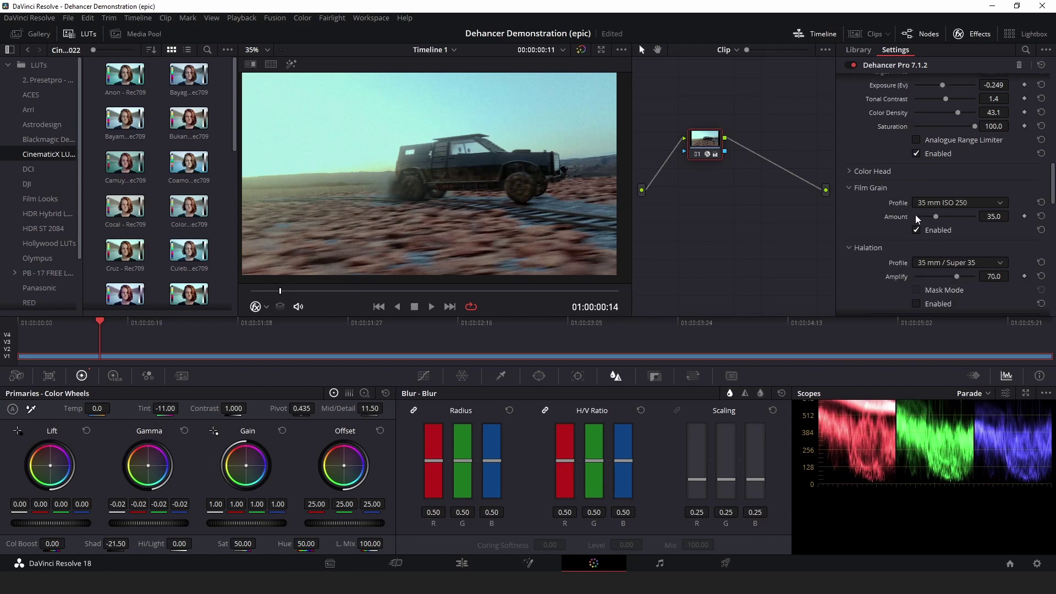
# Set Film Grain Amount to 35 and return its Profile to 35 mm ISO 250 after trying 8 mm
pyautogui.click(869, 172)
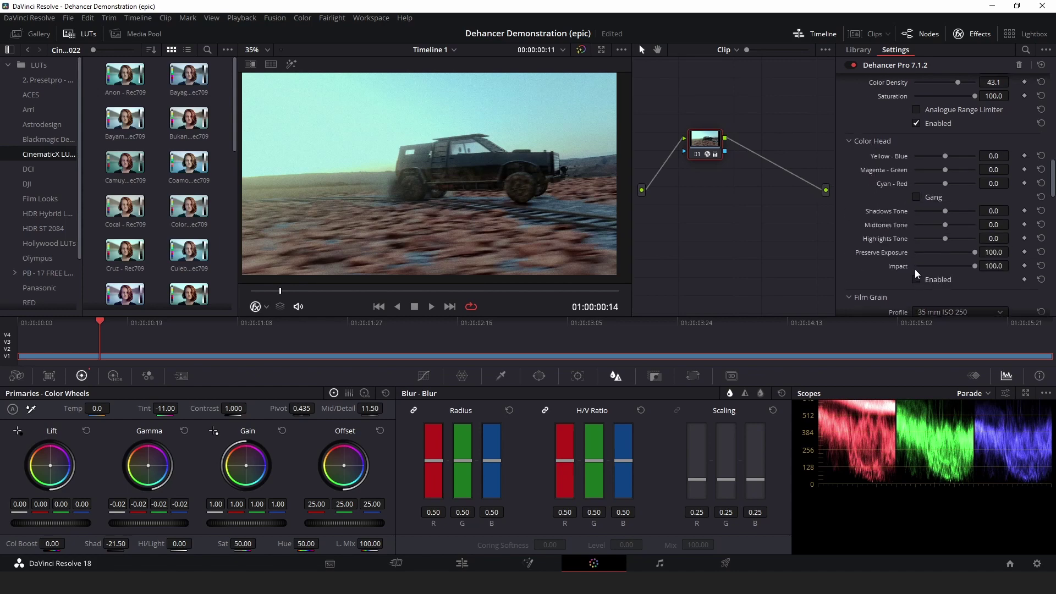
pyautogui.click(859, 143)
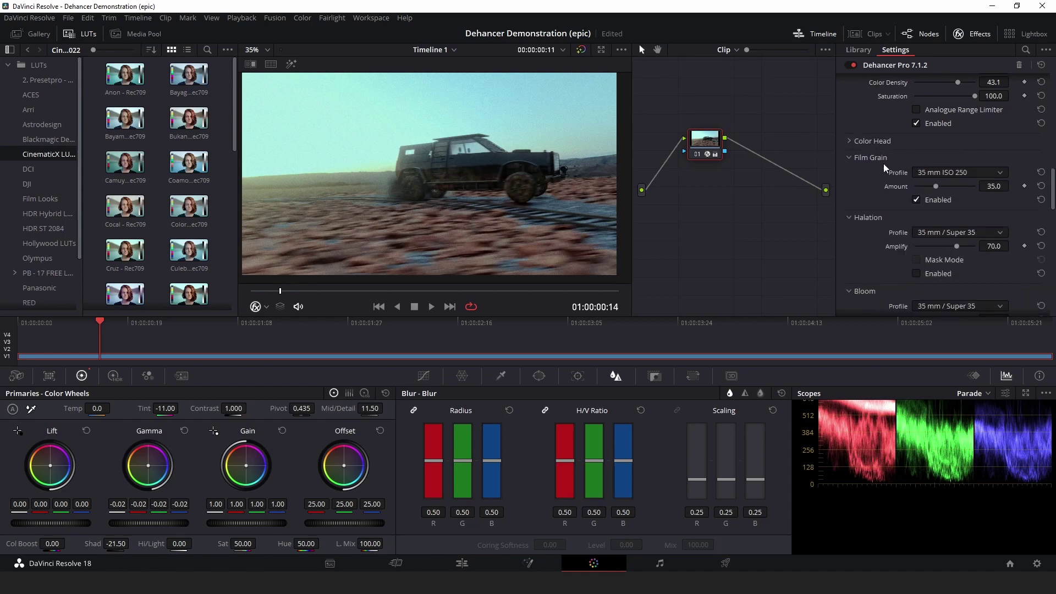
pyautogui.moveTo(937, 187)
pyautogui.mouseDown()
pyautogui.moveTo(1026, 192)
pyautogui.moveTo(922, 191)
pyautogui.moveTo(931, 188)
pyautogui.mouseUp()
pyautogui.click(933, 172)
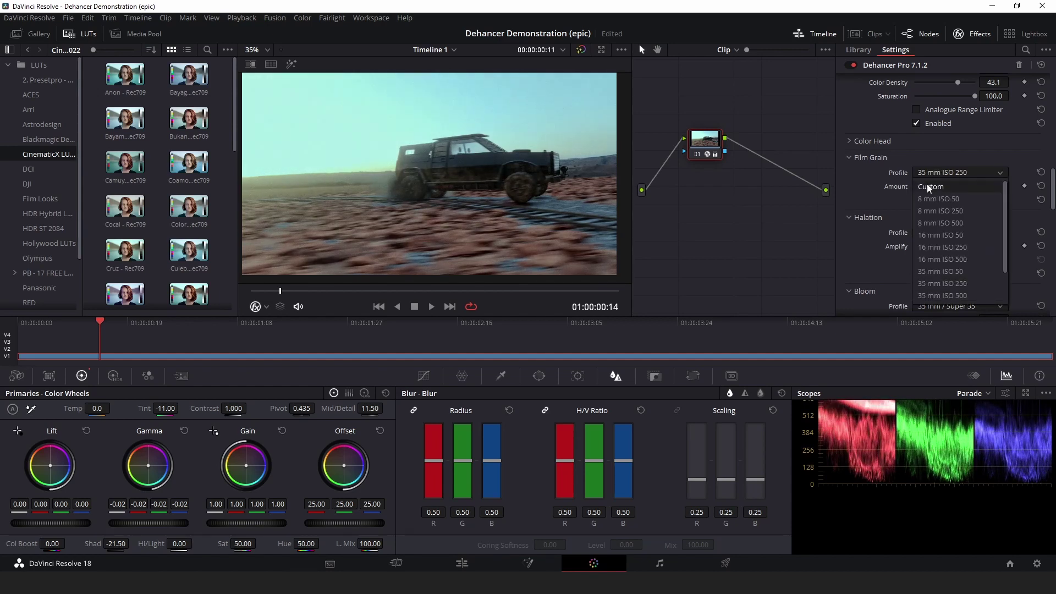
pyautogui.click(939, 211)
pyautogui.click(933, 173)
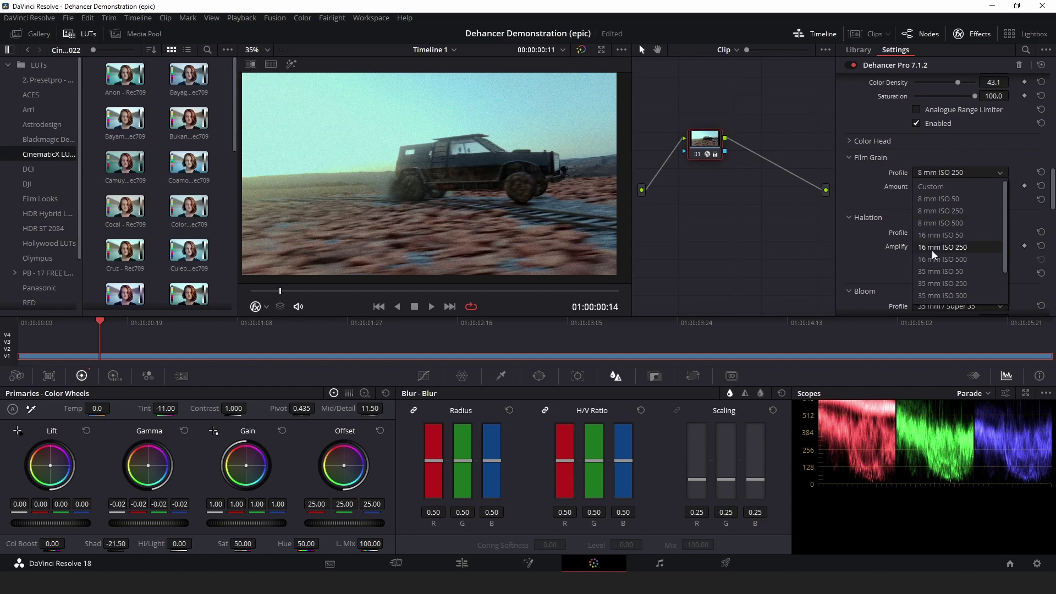
pyautogui.scroll(-1, 951, 245)
pyautogui.click(954, 249)
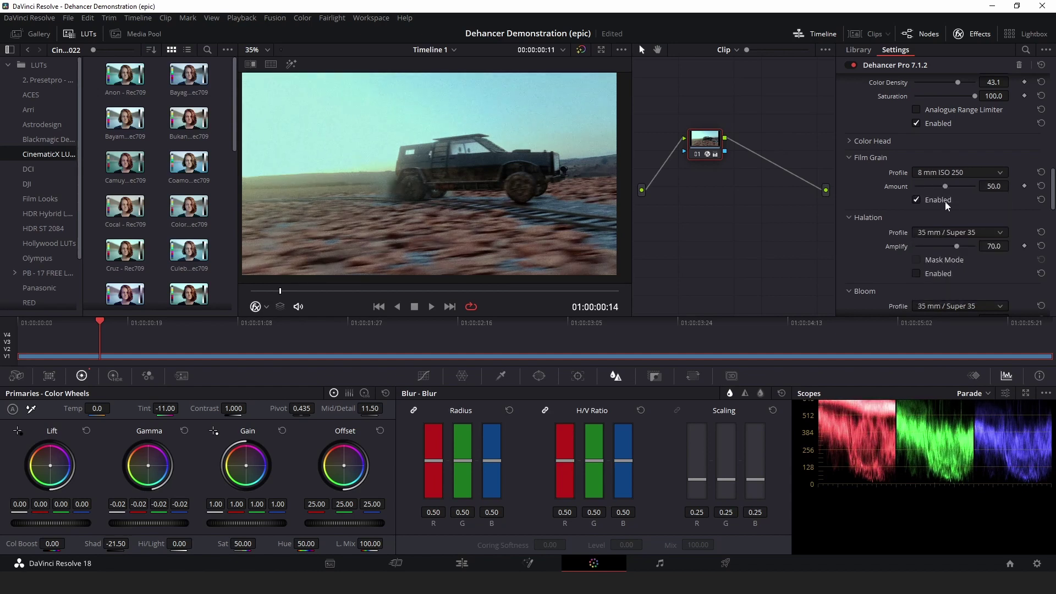
# Enable Halation, which comes up with Amplify 80.8
pyautogui.scroll(-3, 955, 185)
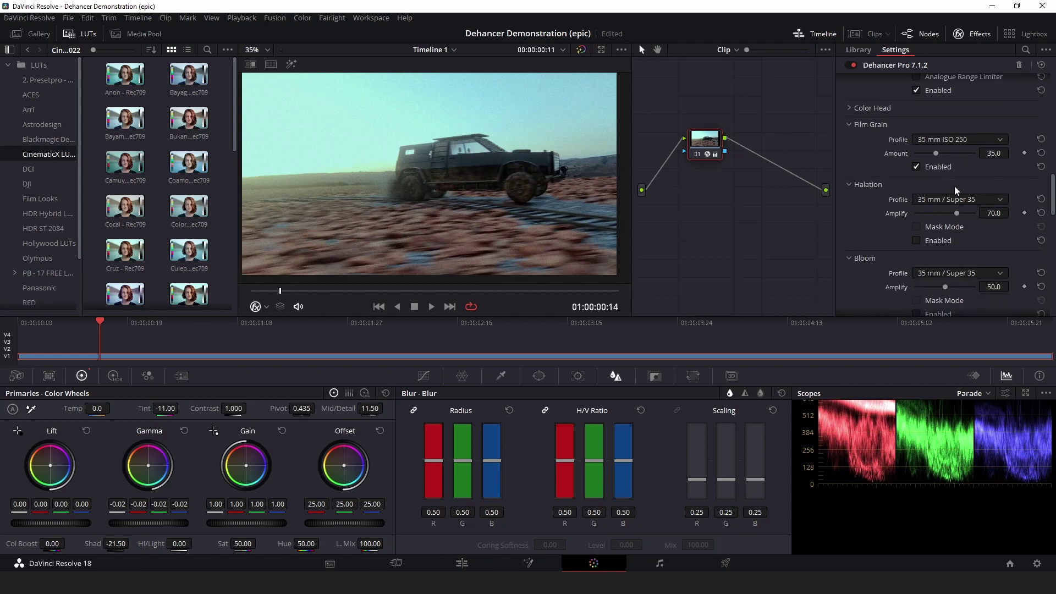
pyautogui.scroll(1, 930, 179)
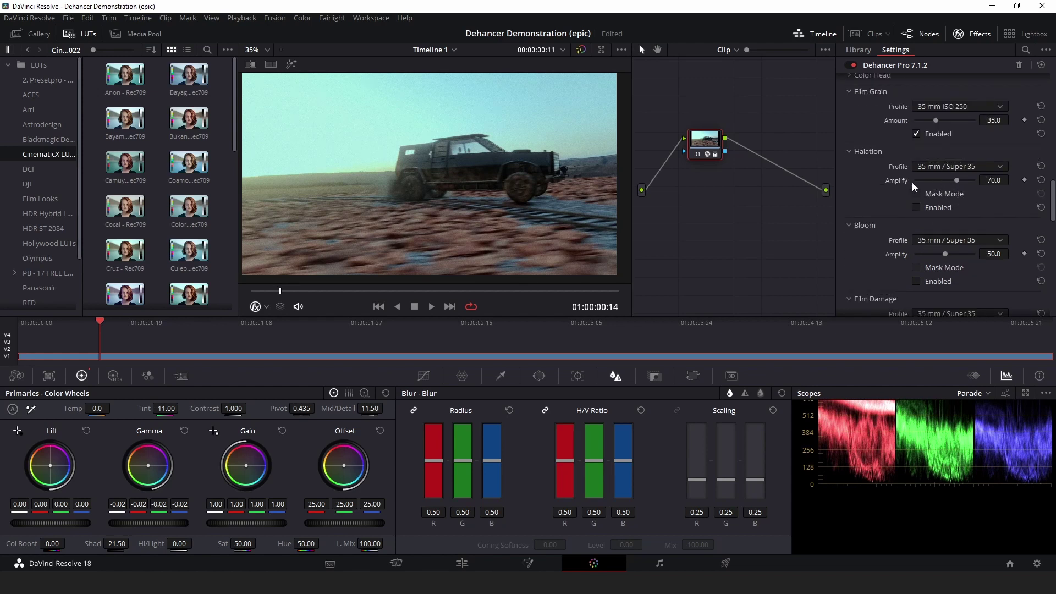
pyautogui.click(934, 208)
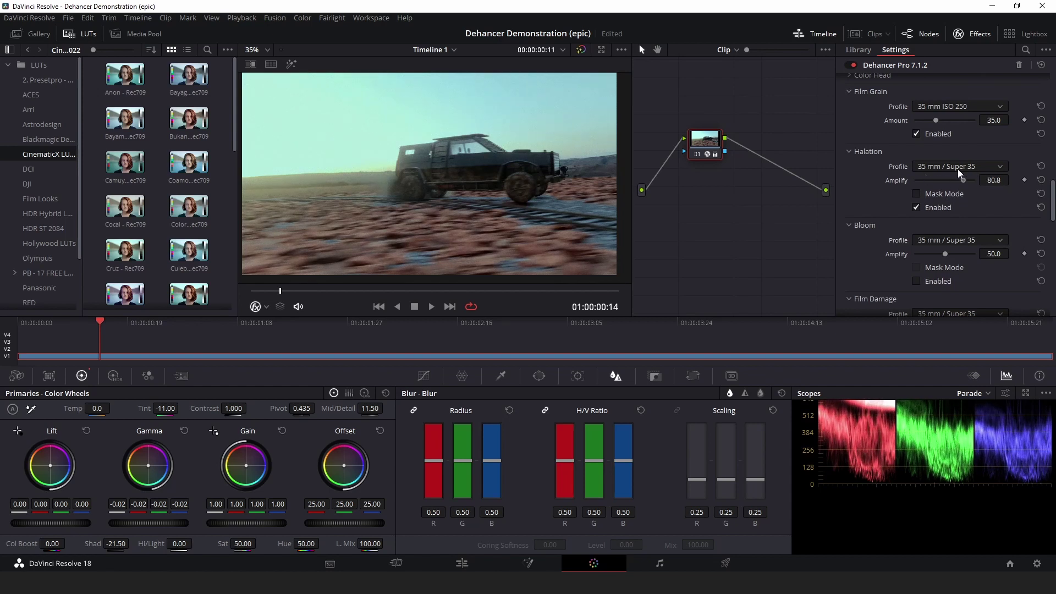
# Raise Halation Amplify to 93.6, preview its mask, then switch Halation off
pyautogui.moveTo(948, 182); pyautogui.dragTo(952, 182)
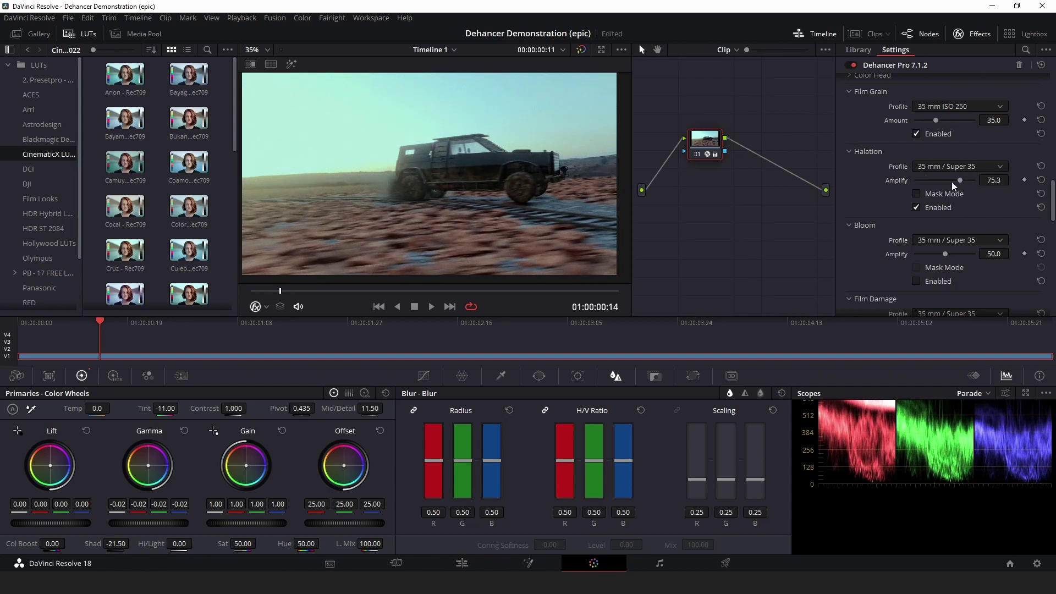
pyautogui.click(922, 194)
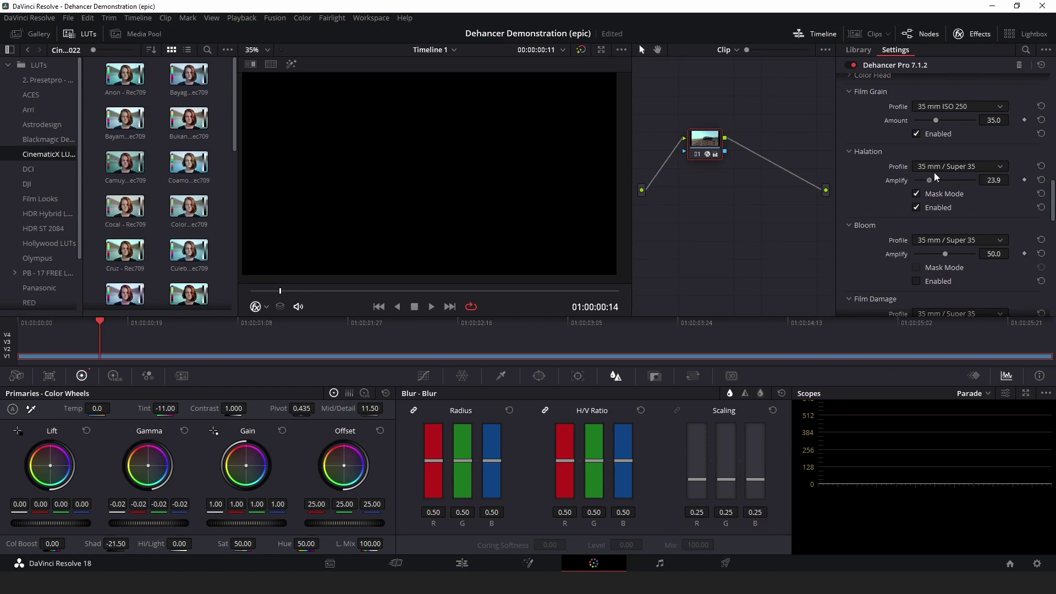
pyautogui.click(916, 208)
# Enable Bloom and set its Amplify to 65.2 while checking the bloom mask
pyautogui.scroll(-3, 935, 198)
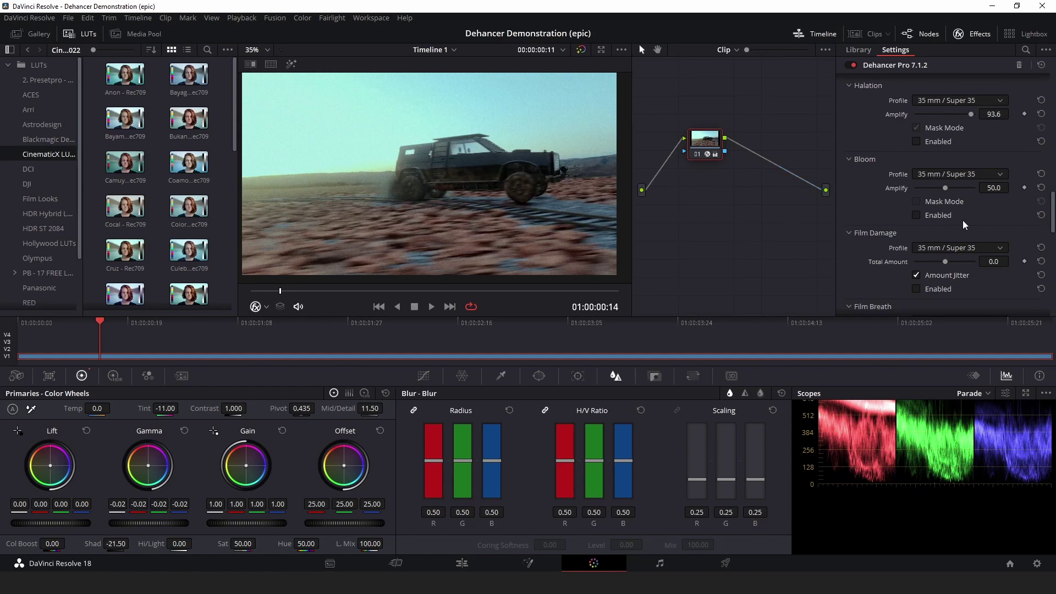
pyautogui.click(935, 215)
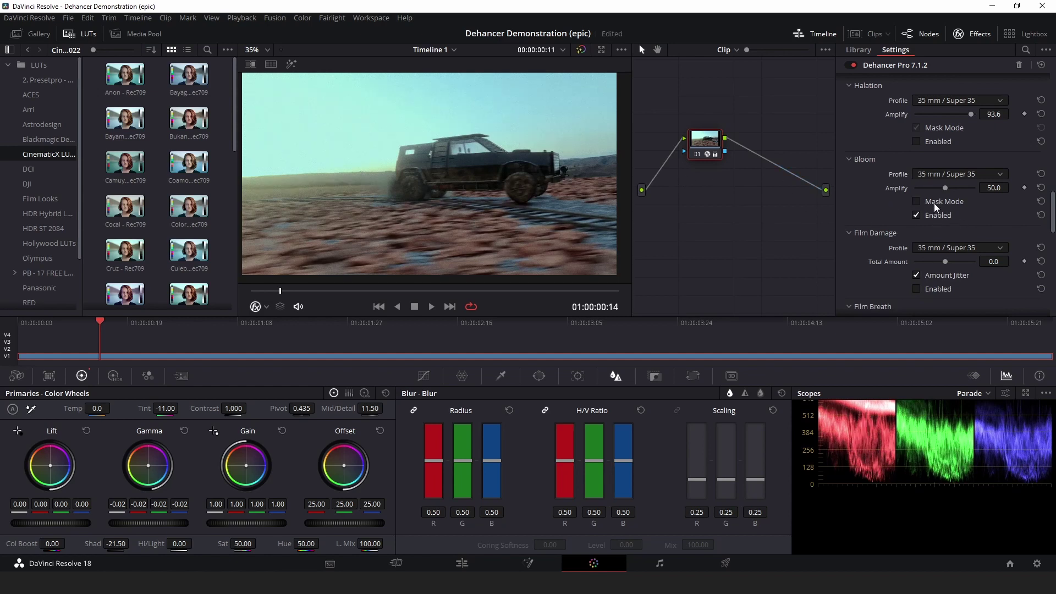
pyautogui.click(935, 203)
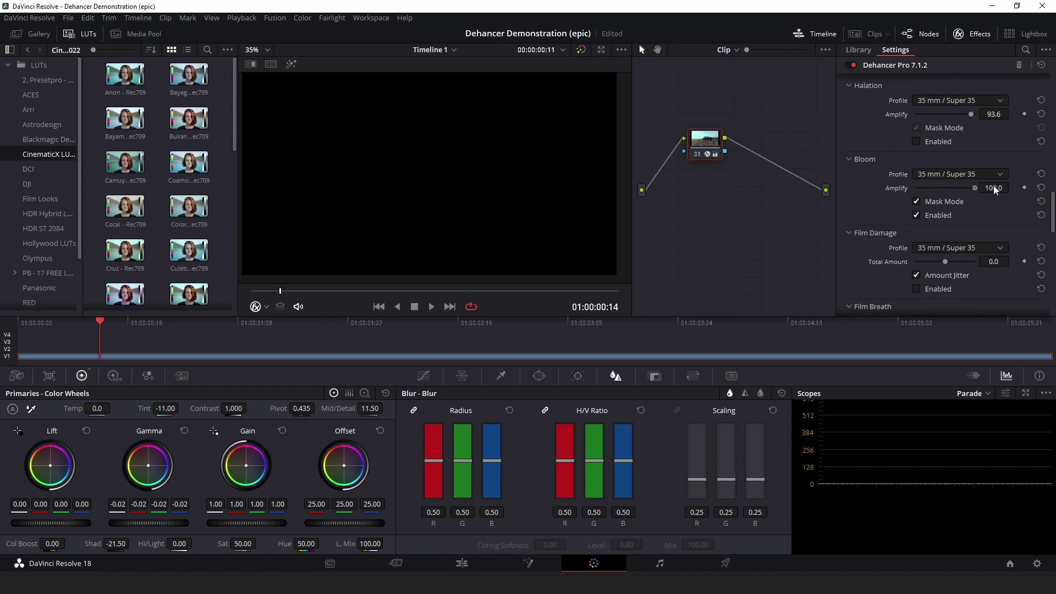
pyautogui.scroll(-2, 586, 175)
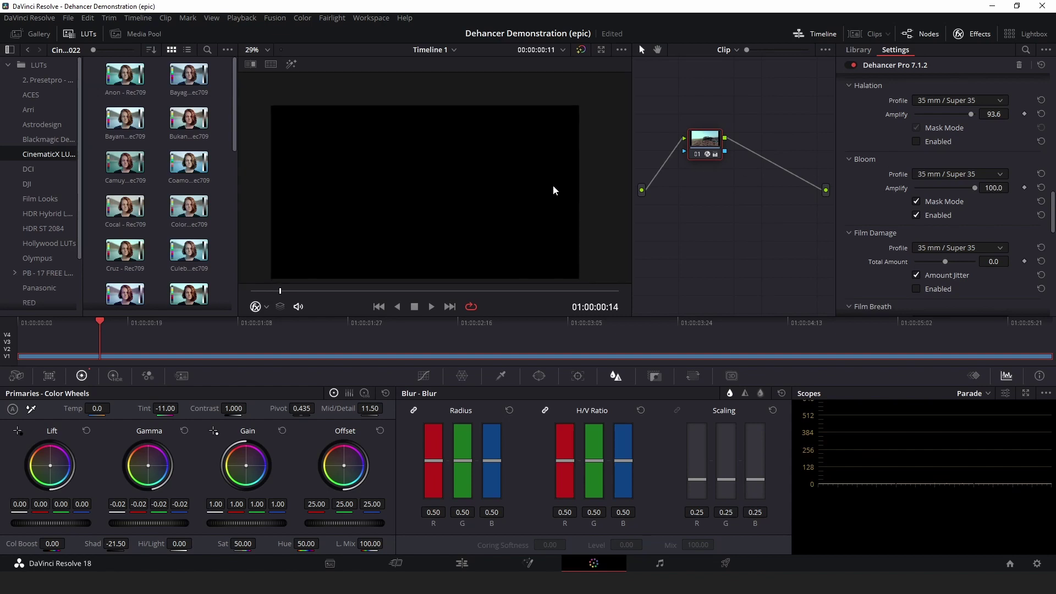
pyautogui.scroll(10, 963, 180)
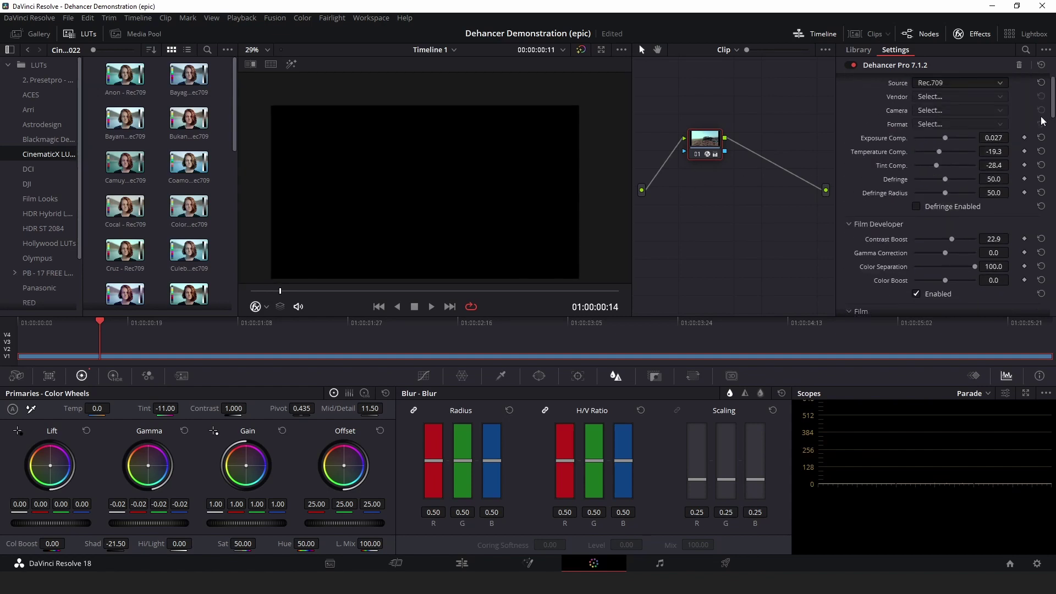
pyautogui.moveTo(946, 138)
pyautogui.mouseDown()
pyautogui.moveTo(966, 137)
pyautogui.moveTo(949, 141)
pyautogui.mouseUp()
pyautogui.moveTo(1052, 113); pyautogui.dragTo(1044, 233)
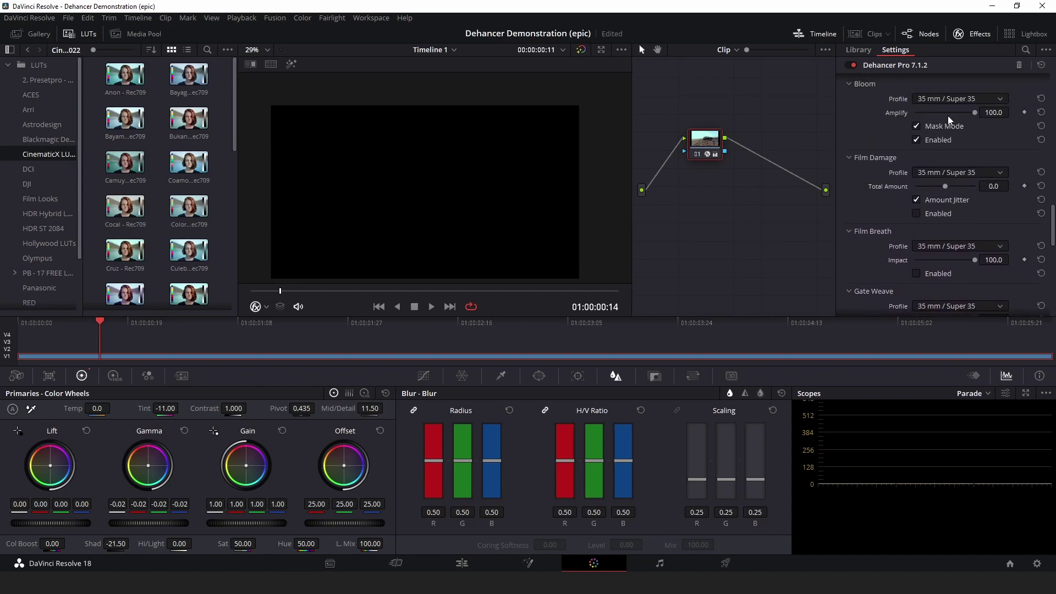
pyautogui.moveTo(969, 111); pyautogui.dragTo(955, 113)
pyautogui.click(932, 126)
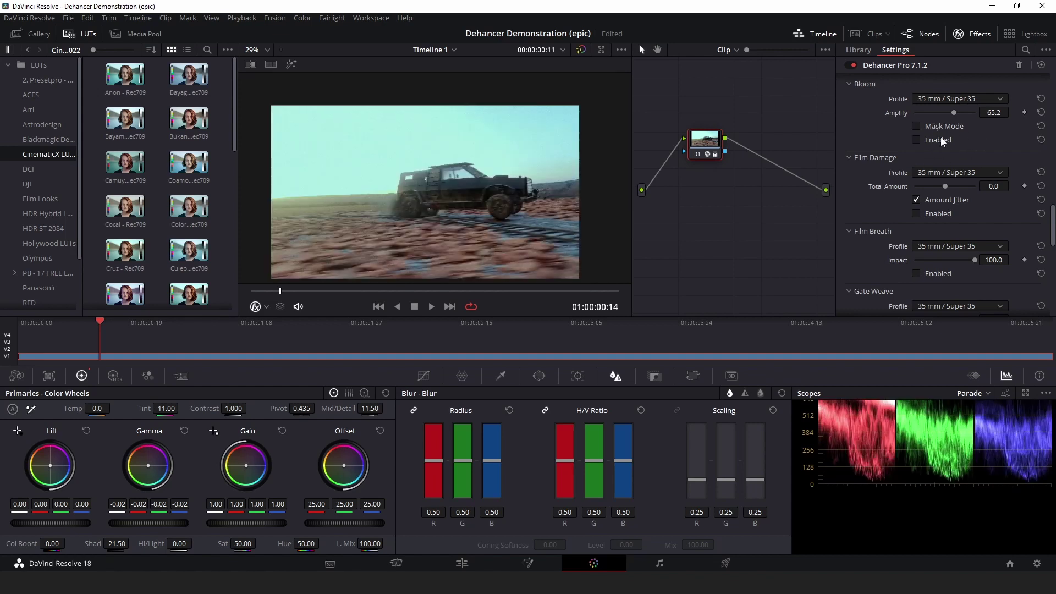
pyautogui.click(942, 140)
pyautogui.click(939, 127)
# Switch bloom off and reduce the film damage amount to a subtle level
pyautogui.click(938, 140)
pyautogui.scroll(-1, 943, 184)
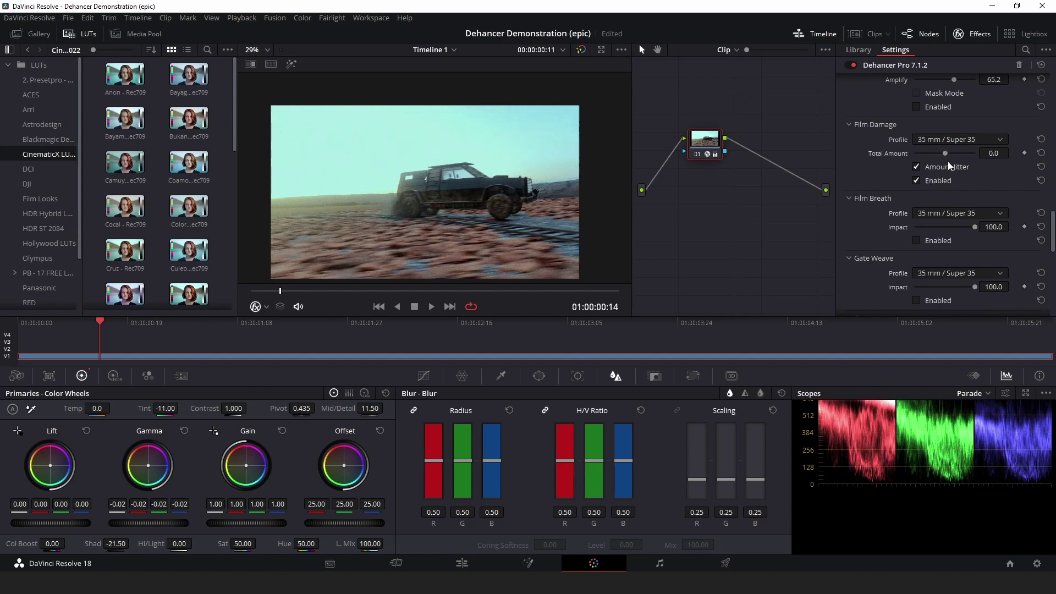
pyautogui.moveTo(939, 149); pyautogui.dragTo(950, 154)
pyautogui.scroll(3, 501, 145)
pyautogui.scroll(2, 520, 179)
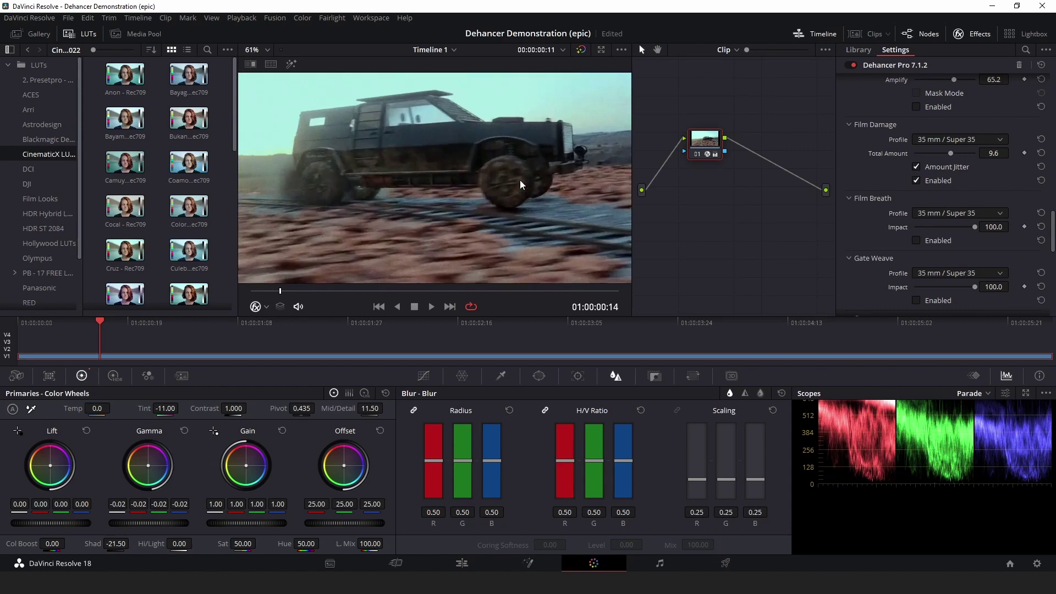
pyautogui.moveTo(951, 154)
pyautogui.mouseDown()
pyautogui.moveTo(937, 162)
pyautogui.moveTo(971, 155)
pyautogui.mouseUp()
# Play back the desert clip from an earlier point to preview the film damage
pyautogui.press('space')
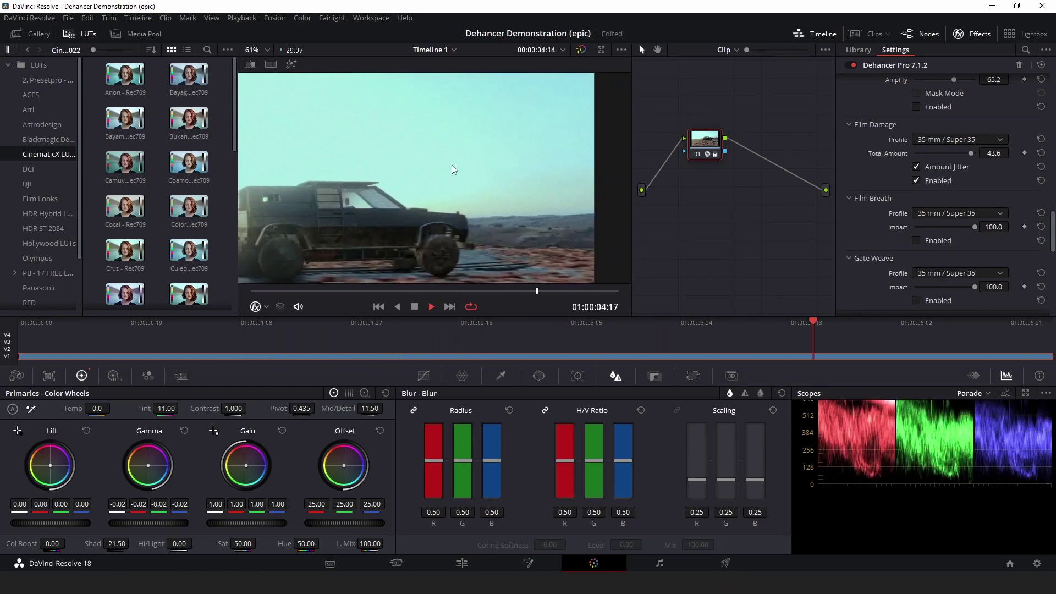
pyautogui.press('space')
pyautogui.scroll(-3, 980, 220)
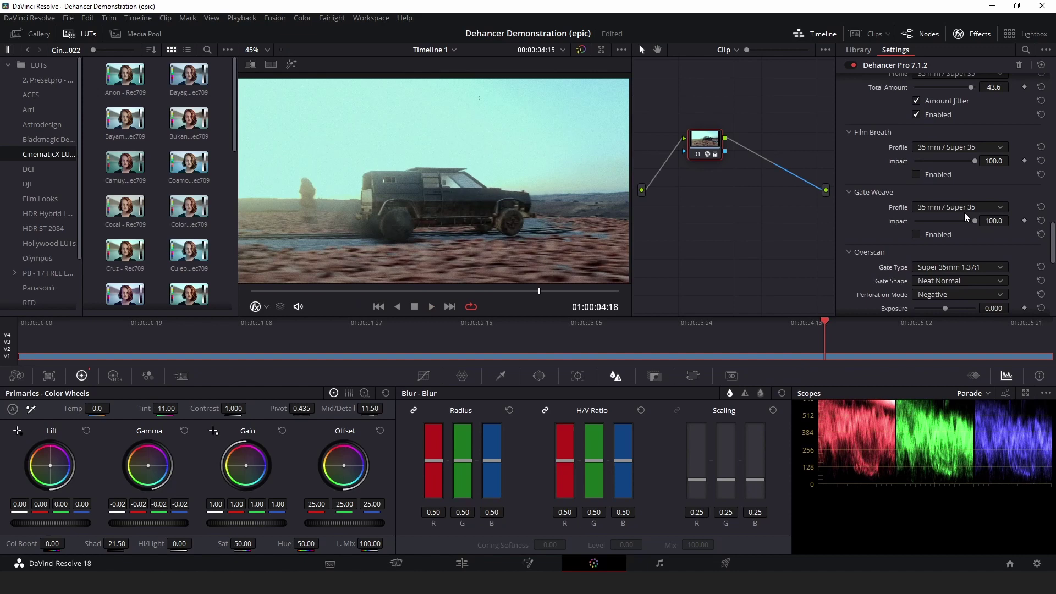
pyautogui.click(306, 325)
pyautogui.press('space')
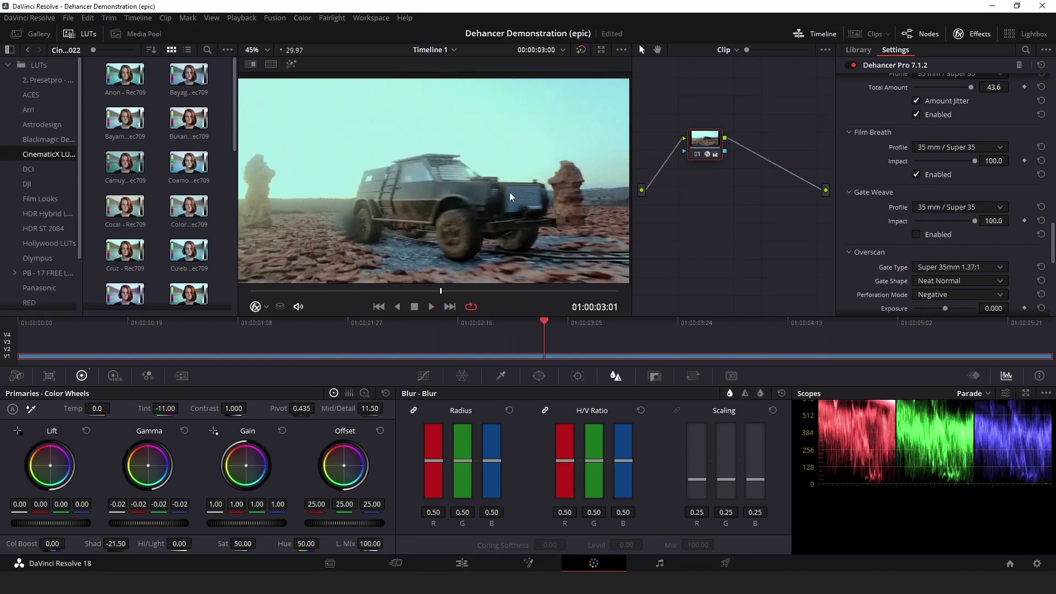
pyautogui.press('space')
# Enable Gate Weave and play the clip to preview it
pyautogui.scroll(-4, 934, 188)
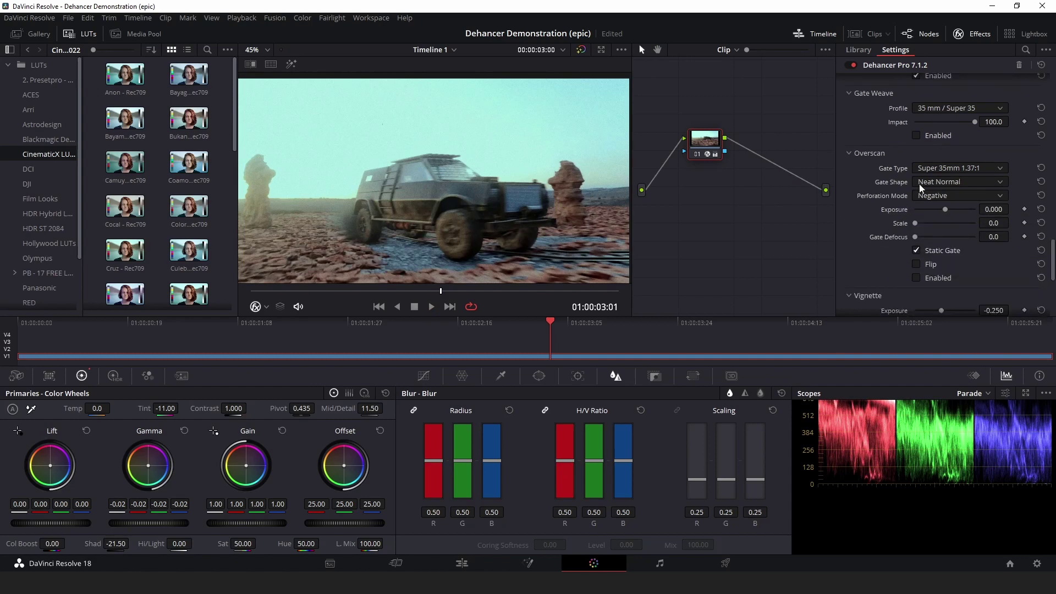
pyautogui.click(945, 137)
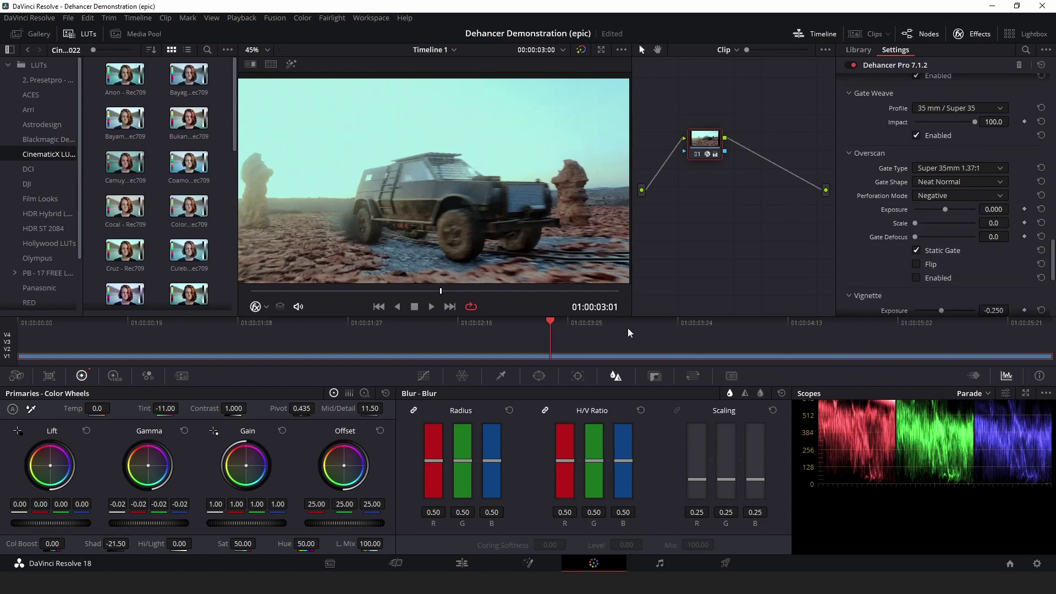
pyautogui.press('space')
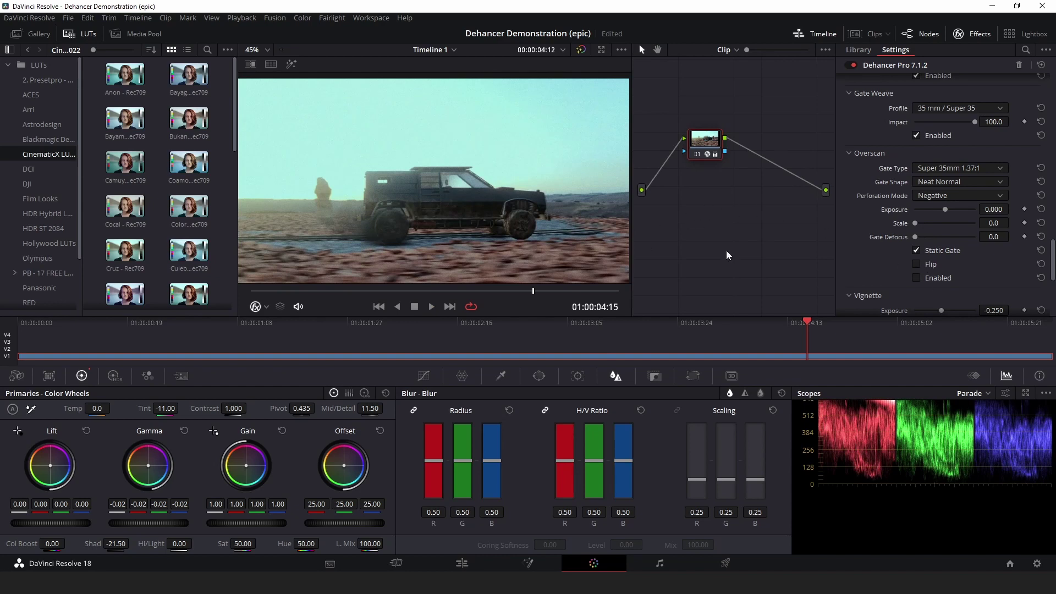
# Enable the Overscan film gate and raise its exposure to 0.276
pyautogui.click(917, 278)
pyautogui.scroll(-3, 514, 220)
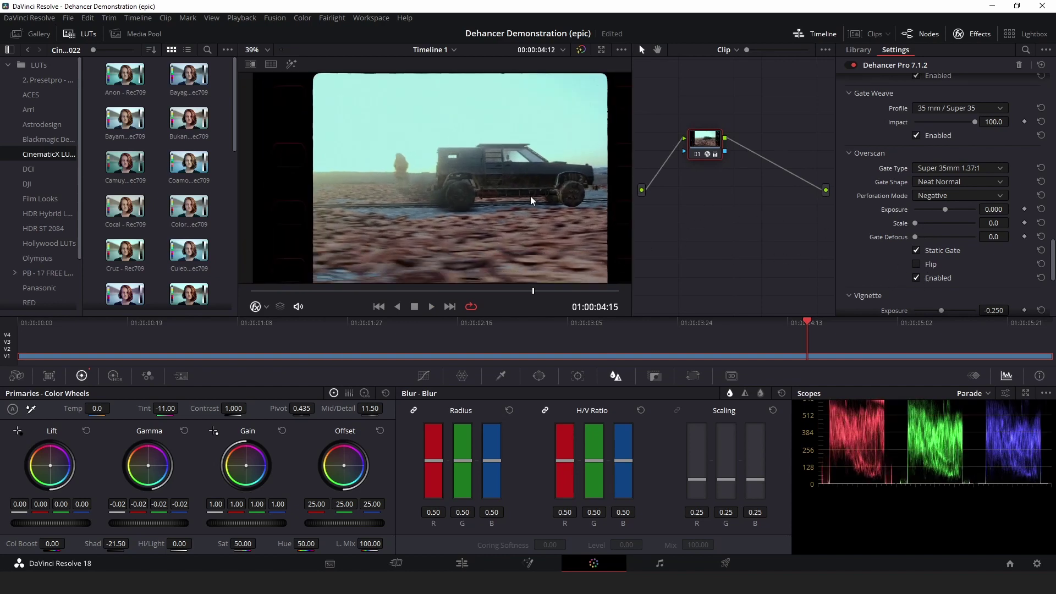
pyautogui.moveTo(948, 209); pyautogui.dragTo(956, 236)
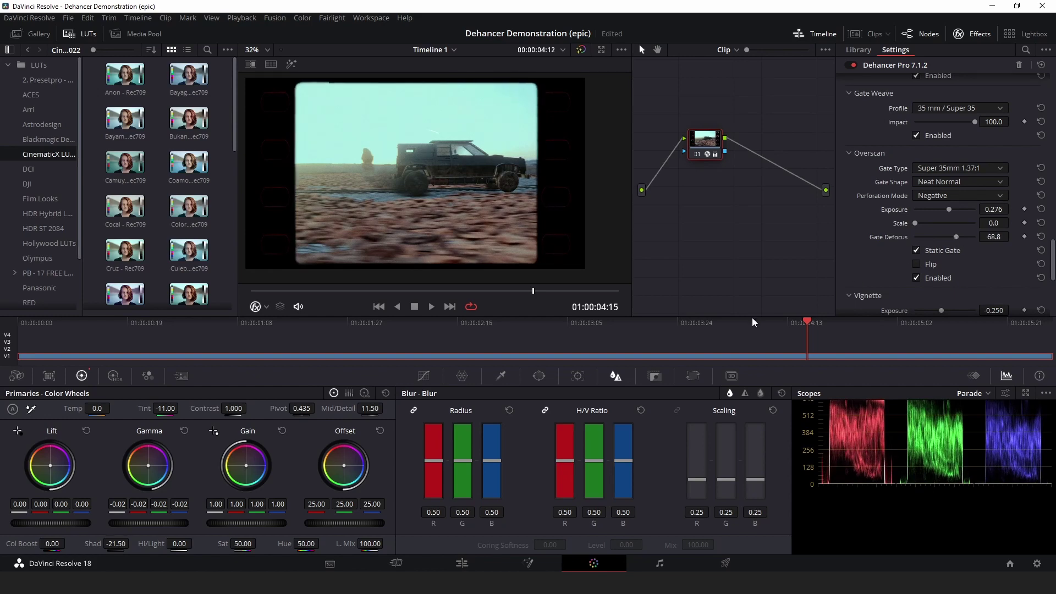
# Replay the clip from mid-point to preview the overscan film gate
pyautogui.moveTo(751, 323); pyautogui.dragTo(467, 298)
pyautogui.press('space')
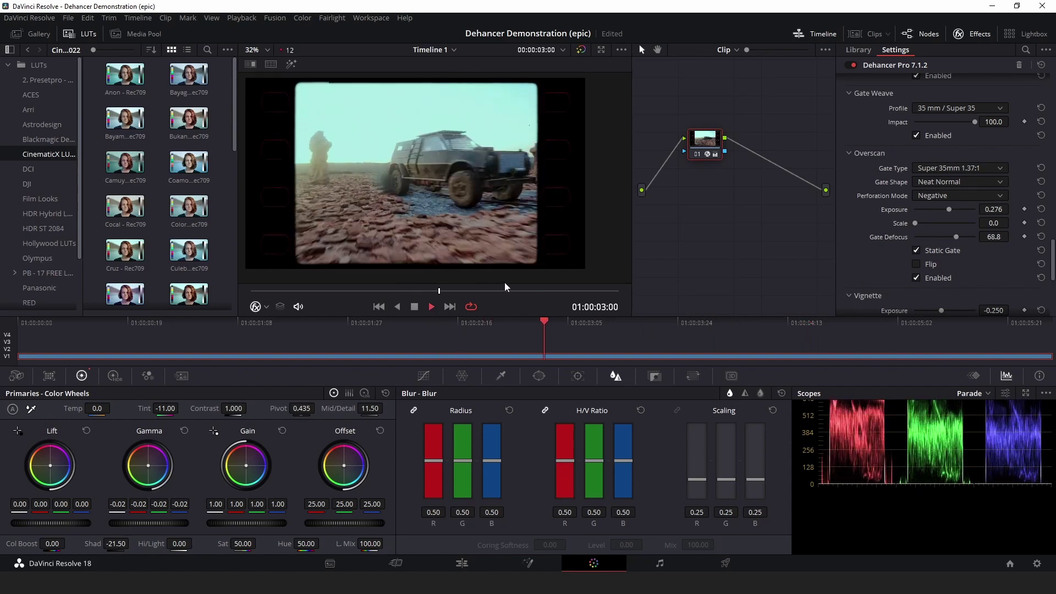
pyautogui.press('space')
pyautogui.scroll(2, 513, 215)
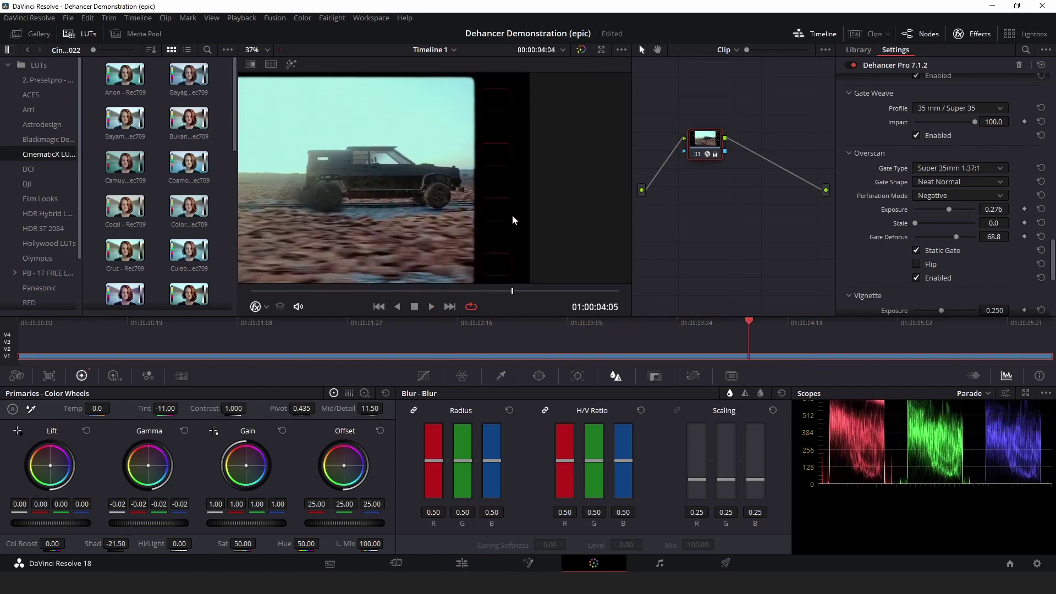
pyautogui.press('space')
pyautogui.press('space')
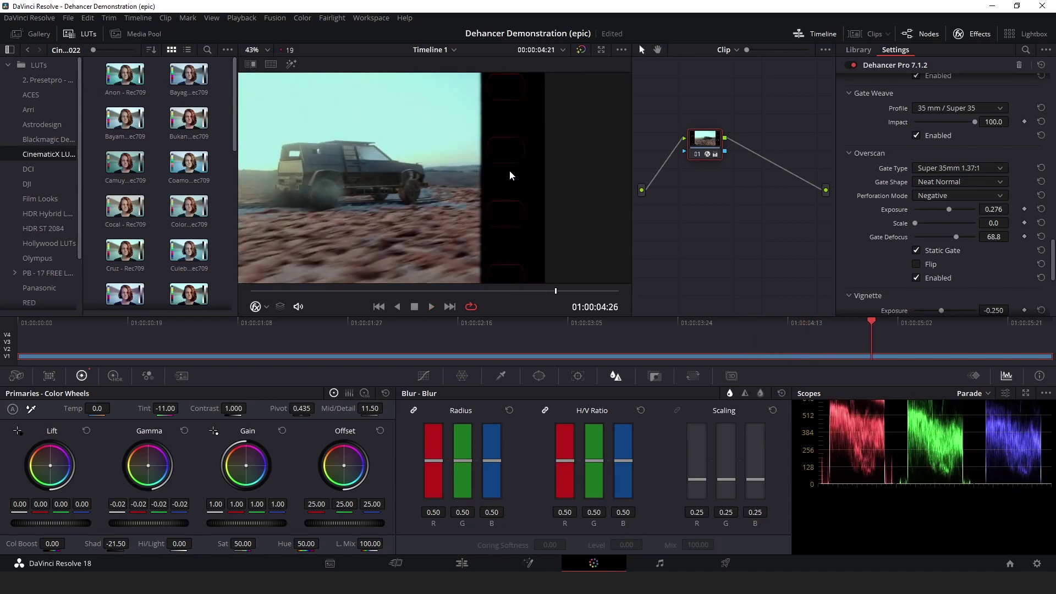
pyautogui.scroll(-2, 486, 184)
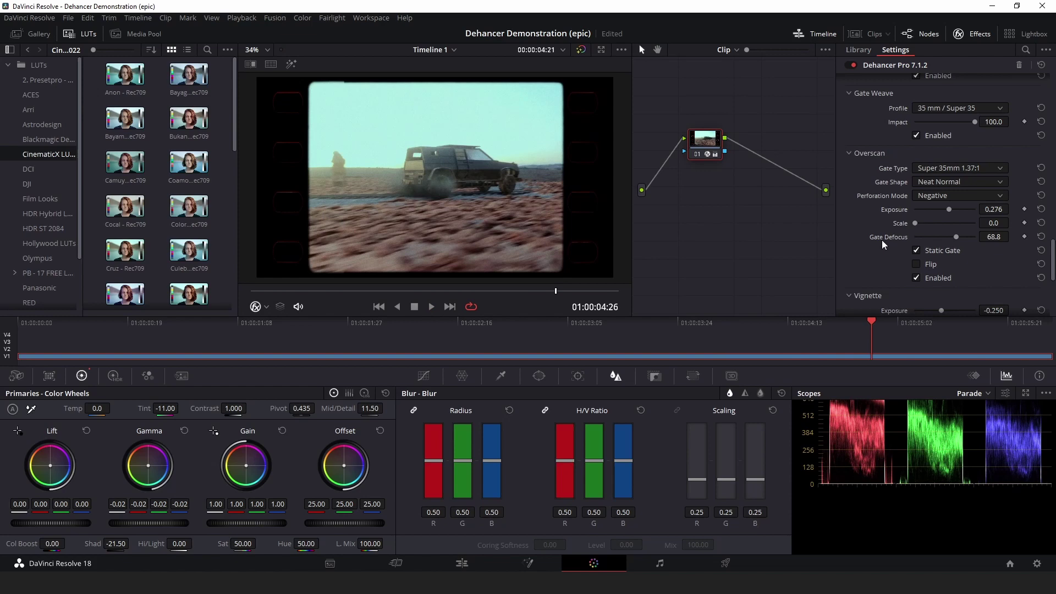
pyautogui.scroll(-1, 888, 245)
pyautogui.scroll(-1, 897, 214)
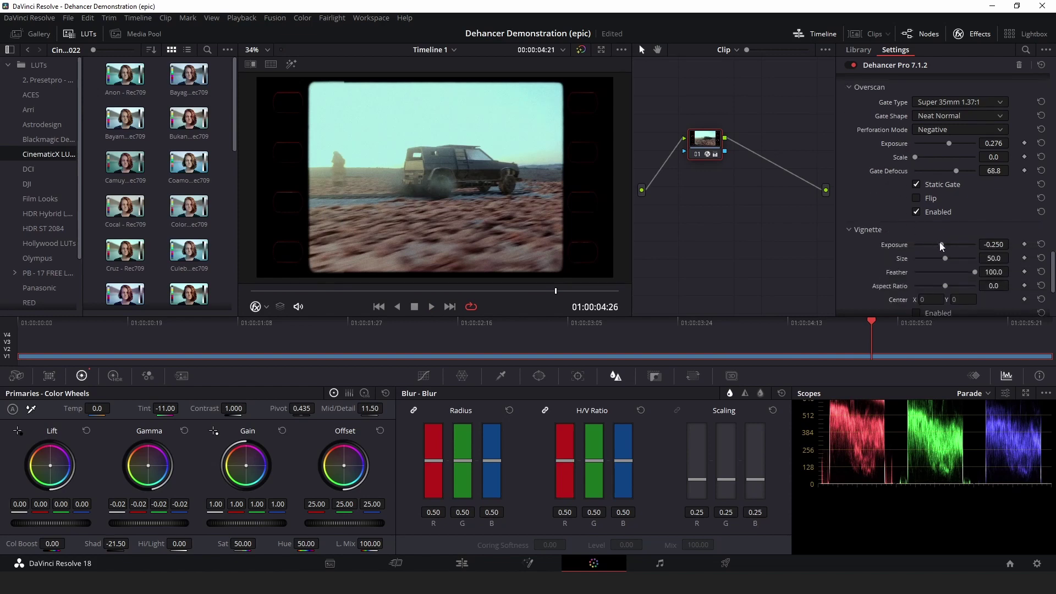
# Enable the vignette at exposure 0.166 and switch the Overscan film gate off
pyautogui.scroll(-1, 937, 263)
pyautogui.click(935, 282)
pyautogui.moveTo(942, 212); pyautogui.dragTo(943, 204)
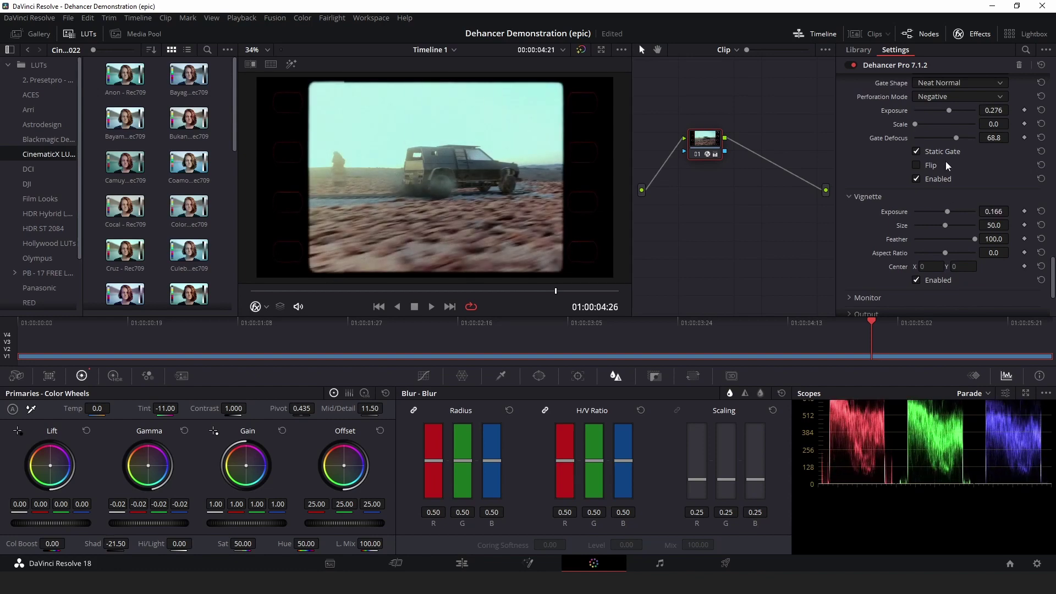
pyautogui.scroll(3, 929, 158)
pyautogui.scroll(-1, 938, 233)
pyautogui.click(936, 246)
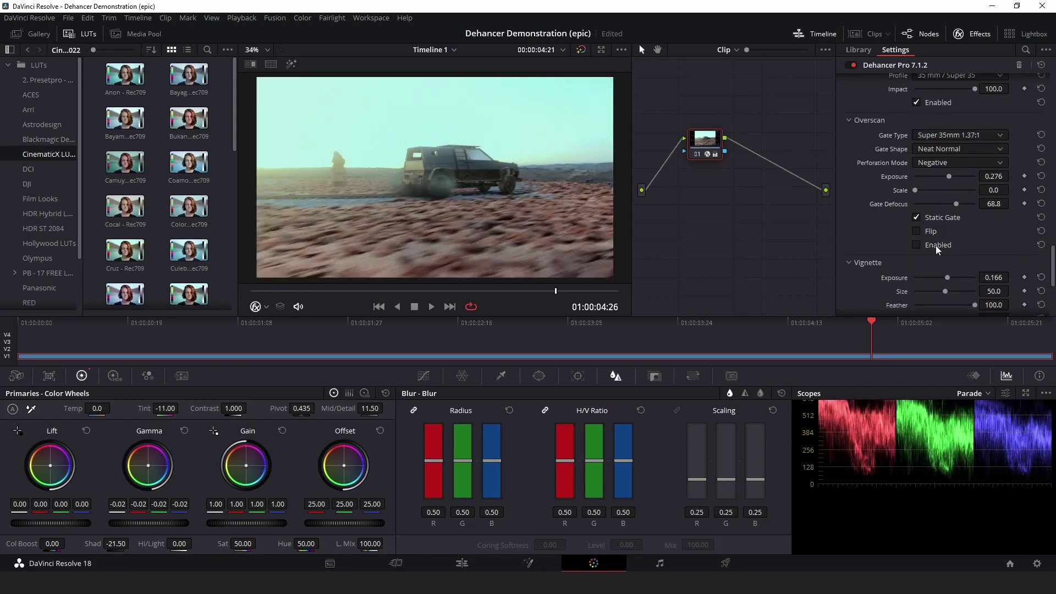
# In Monitor options, try False Color, then turn on Clipping indication
pyautogui.scroll(-5, 936, 245)
pyautogui.click(869, 199)
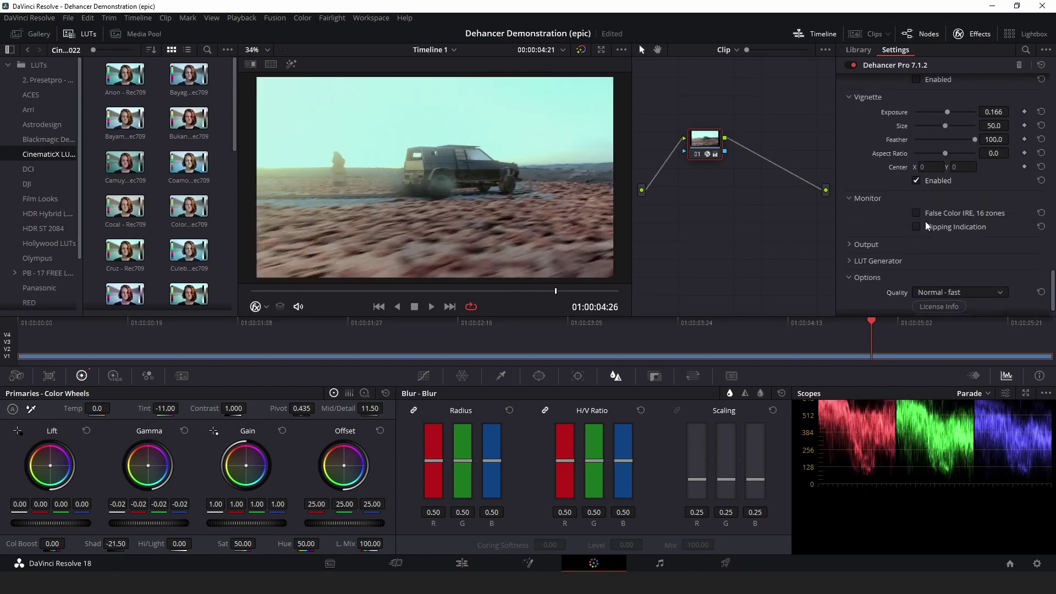
pyautogui.click(922, 227)
pyautogui.click(917, 213)
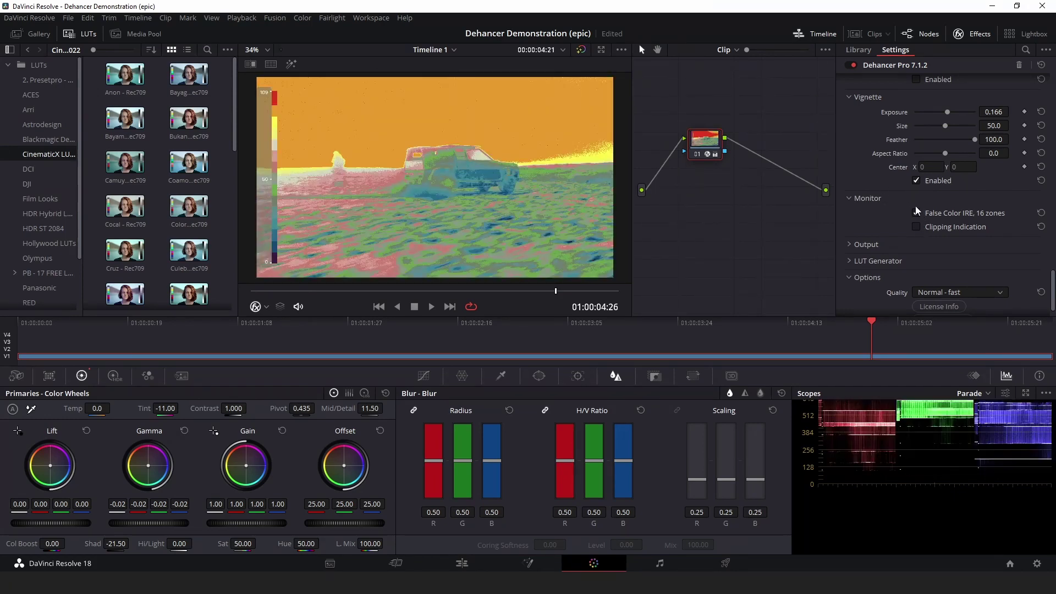
pyautogui.click(926, 228)
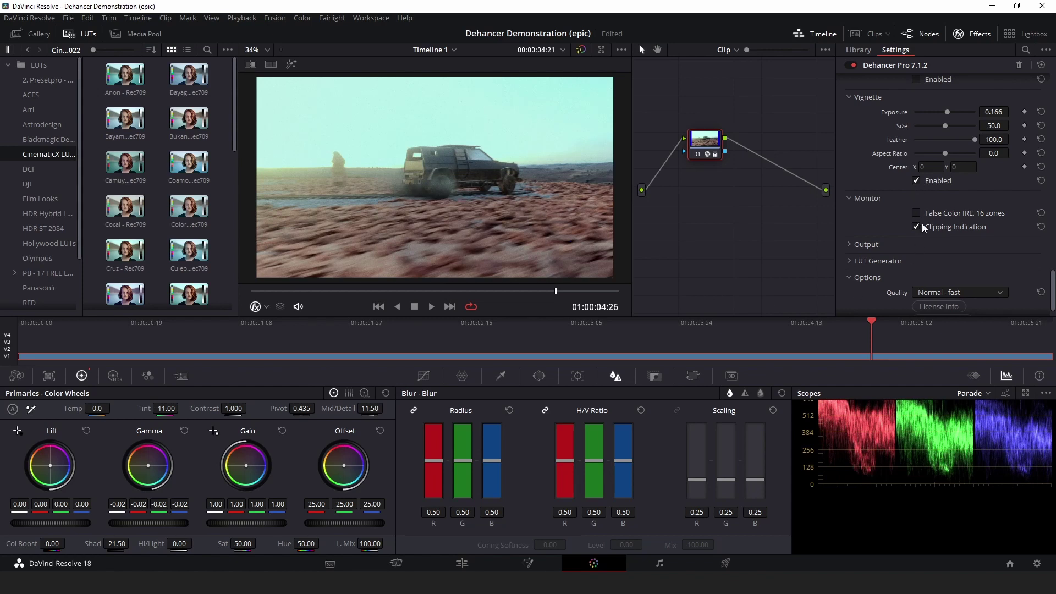
# Drag Output Total Impact down to compare against the ungraded image
pyautogui.click(867, 244)
pyautogui.scroll(-1, 912, 237)
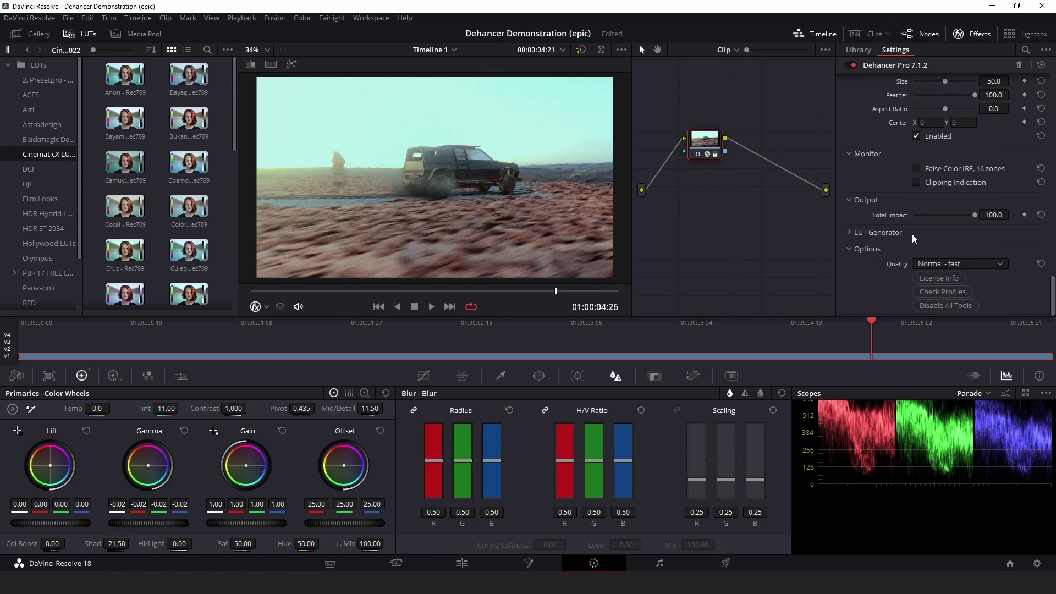
pyautogui.moveTo(975, 215); pyautogui.dragTo(1015, 220)
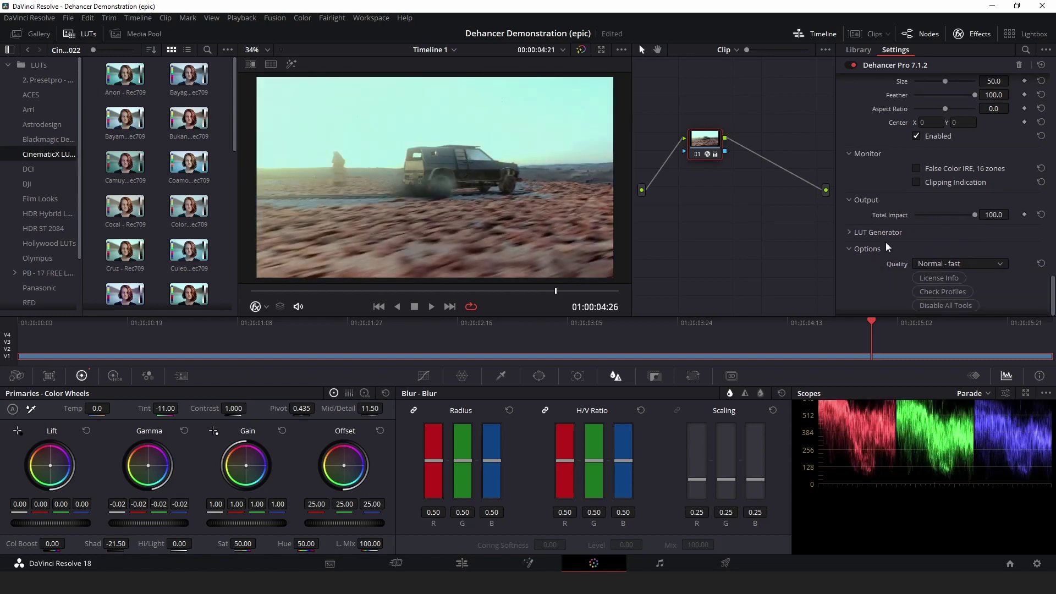
pyautogui.scroll(-1, 897, 236)
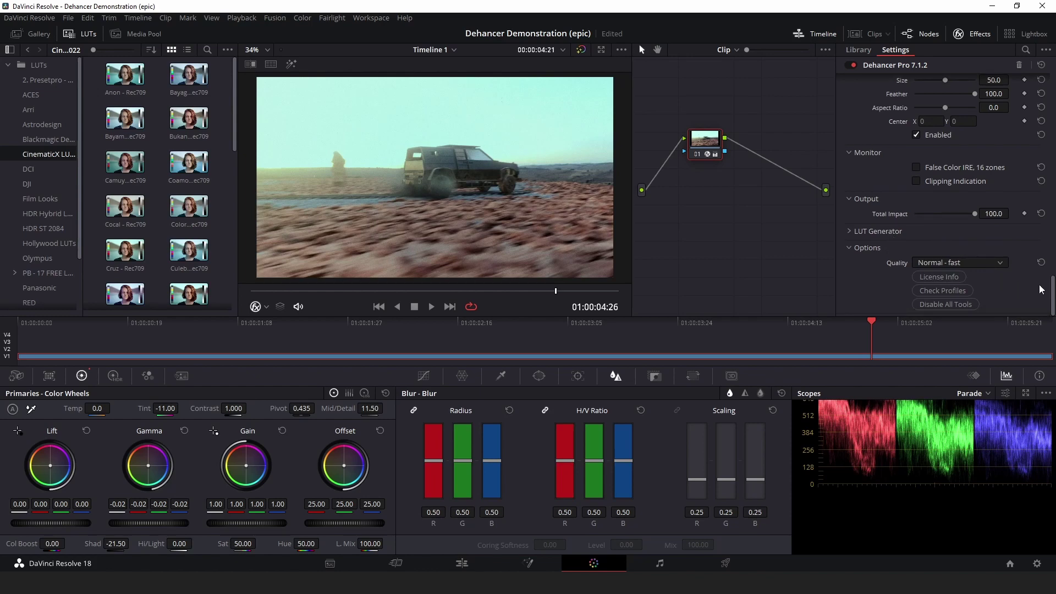
# Lower Exposure Comp. to -0.249
pyautogui.scroll(8, 1040, 288)
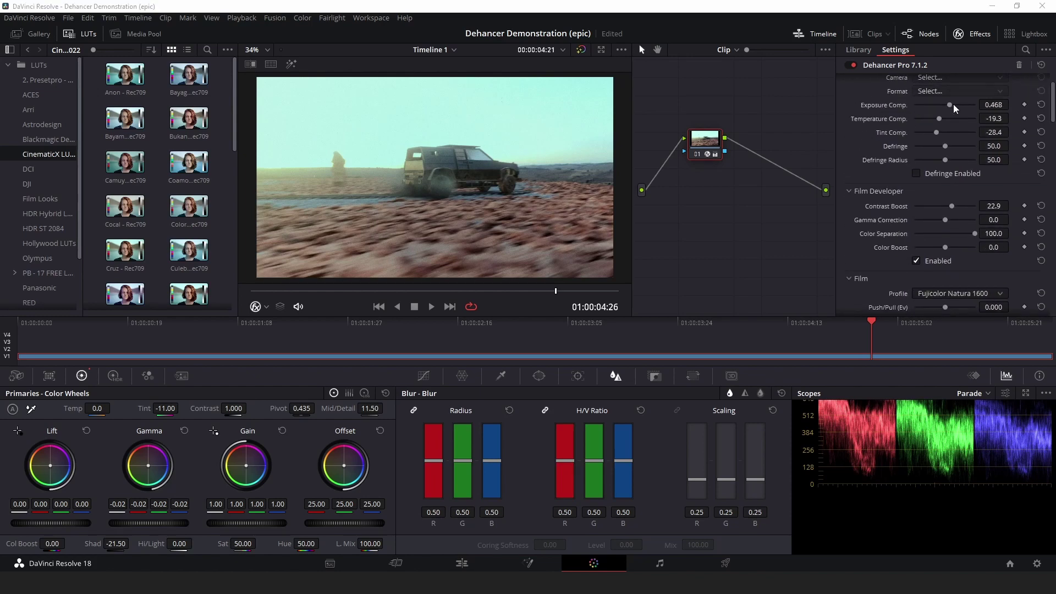
pyautogui.moveTo(953, 104); pyautogui.dragTo(942, 104)
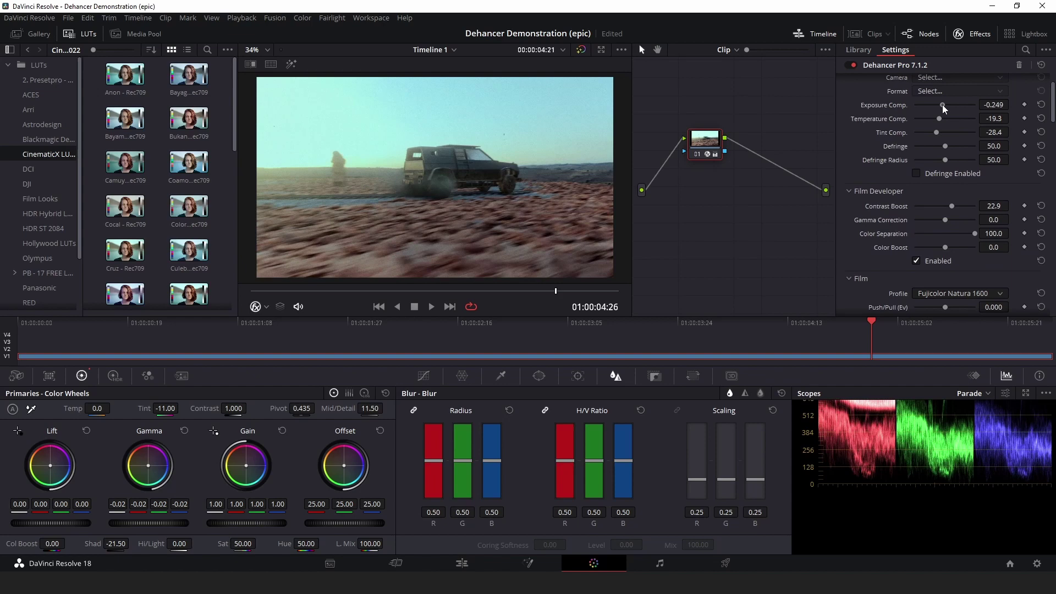
pyautogui.scroll(-5, 913, 179)
# Try Fujicolor C200, Ilford HP5 Plus 400 and Kodak Plus-X, then set Kodak Ektar 100
pyautogui.click(956, 165)
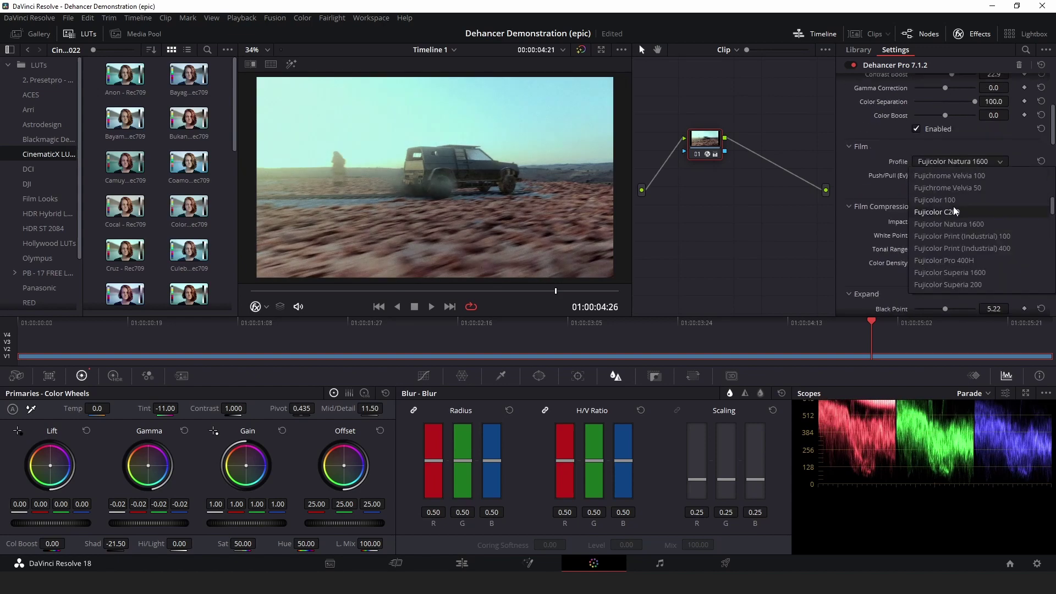
pyautogui.click(958, 212)
pyautogui.click(962, 161)
pyautogui.click(952, 237)
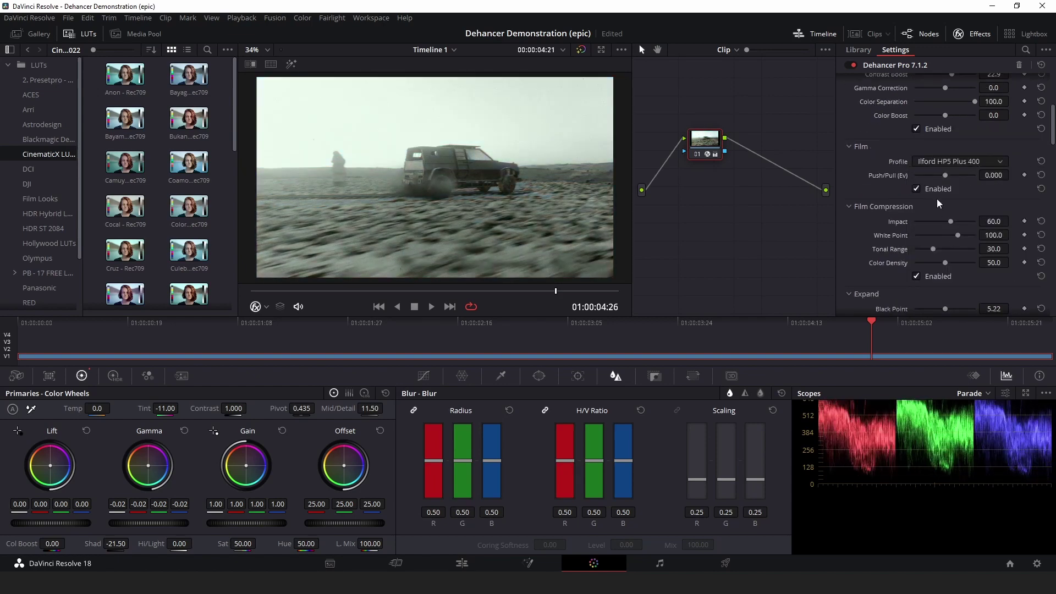
pyautogui.click(945, 160)
pyautogui.click(933, 252)
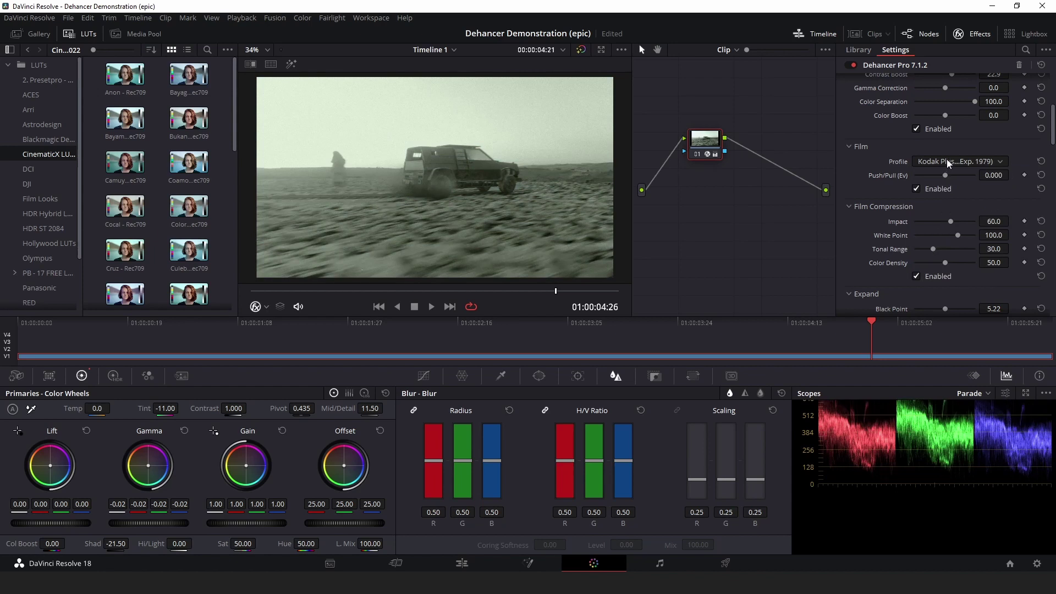
pyautogui.click(947, 160)
pyautogui.scroll(-3, 942, 245)
pyautogui.click(953, 249)
pyautogui.click(949, 164)
pyautogui.click(953, 199)
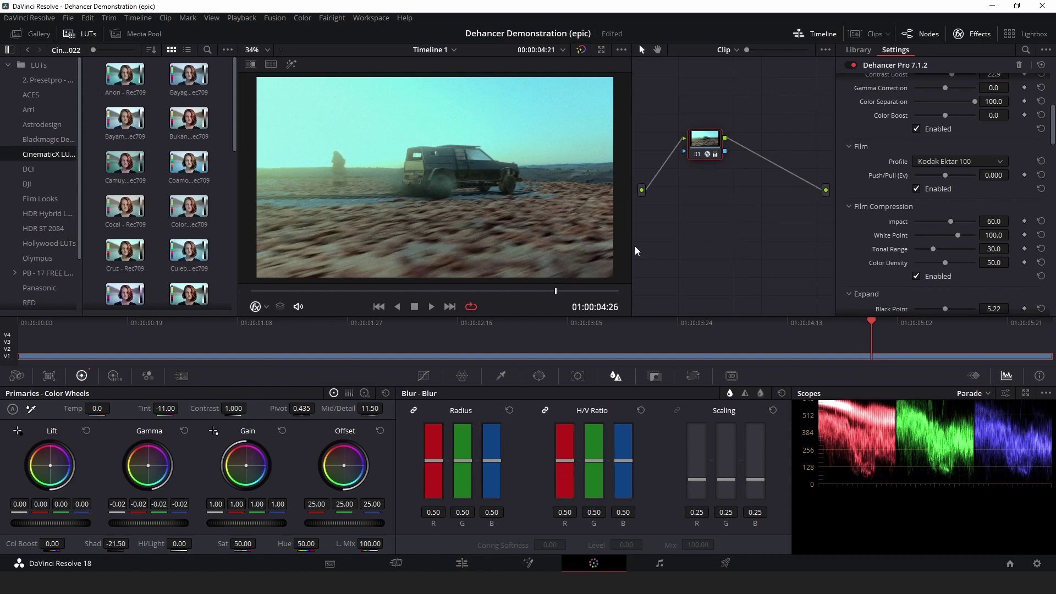
pyautogui.click(462, 563)
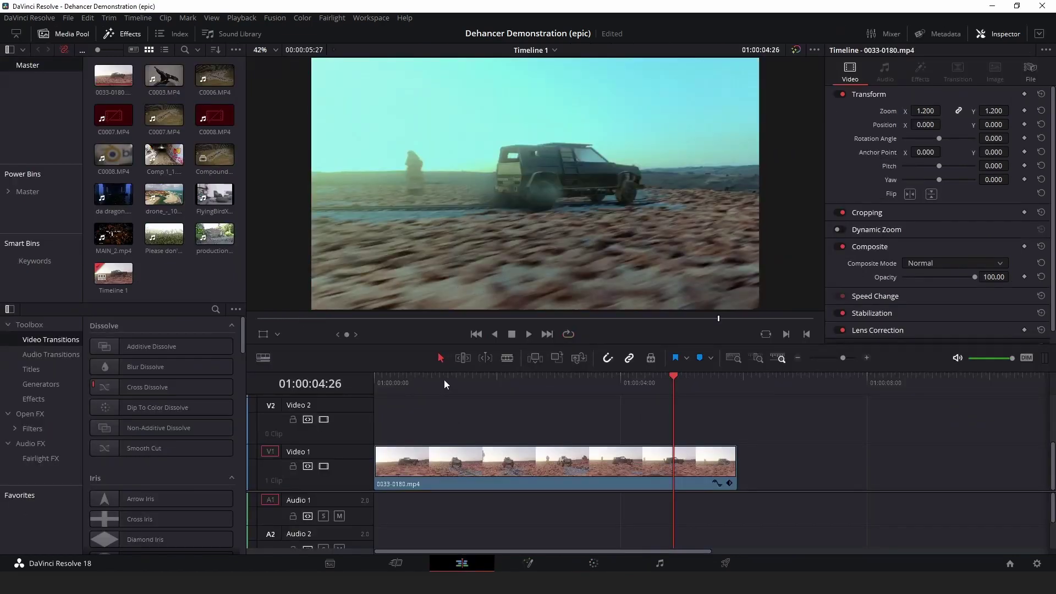
pyautogui.moveTo(444, 380); pyautogui.dragTo(371, 381)
pyautogui.press('space')
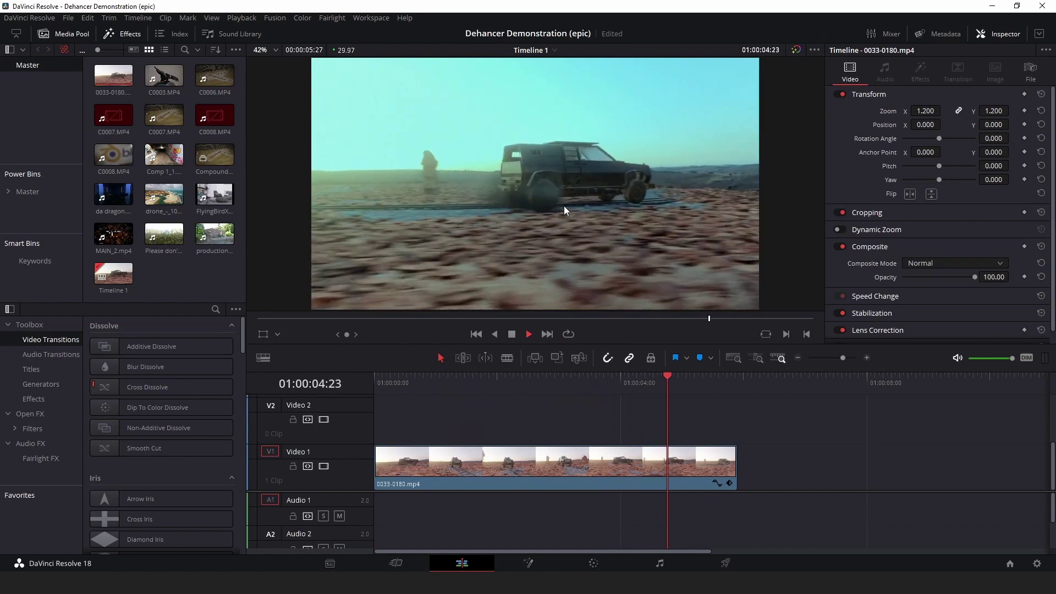
pyautogui.hotkey('shift', '6')
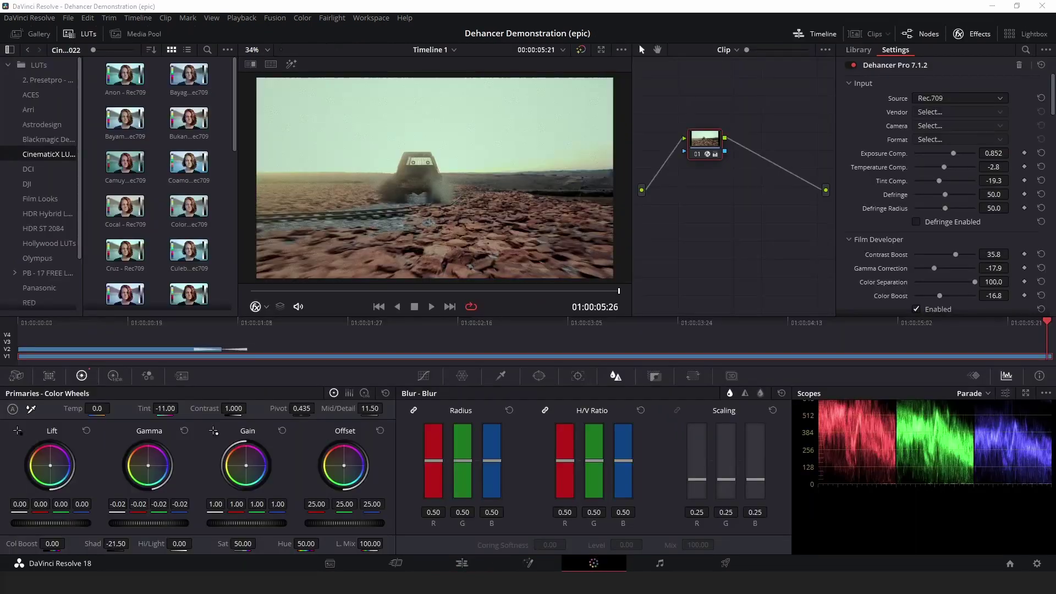